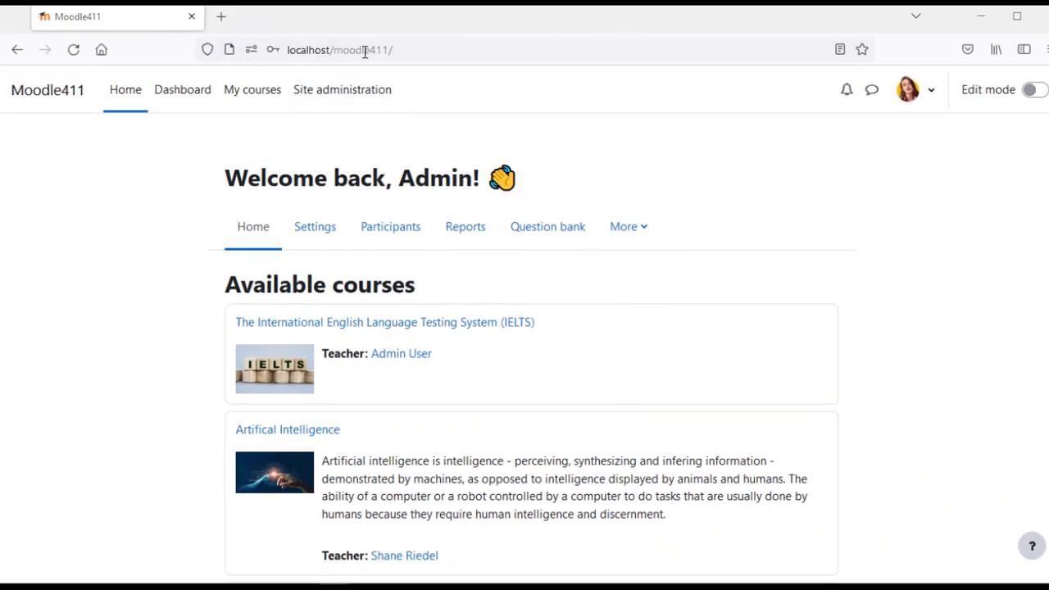
Open moodle411's local folder and add a new folder named 'slack' there
key("alt+Tab")
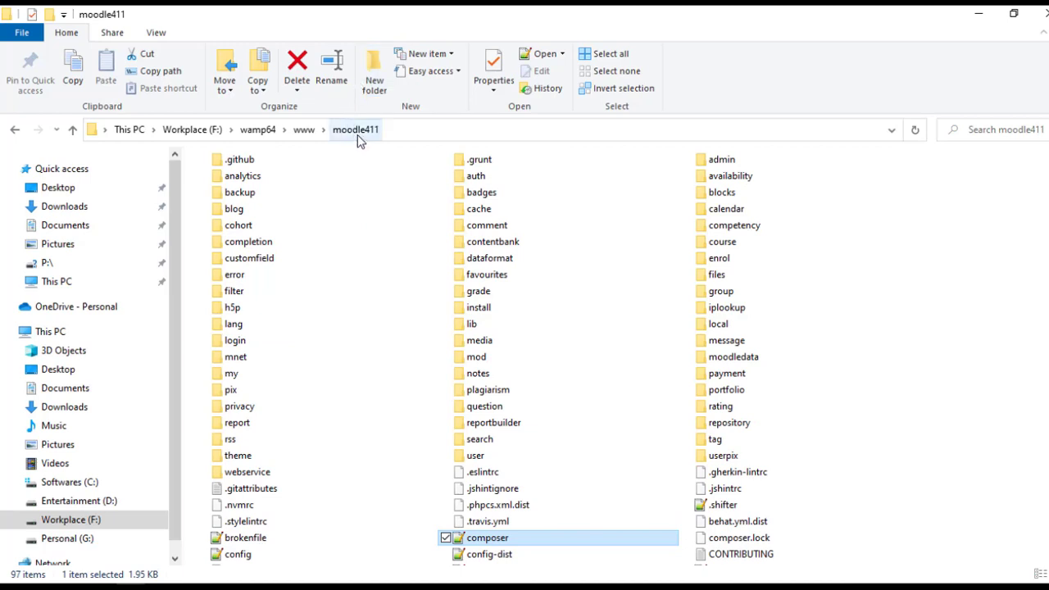
double_click(702, 326)
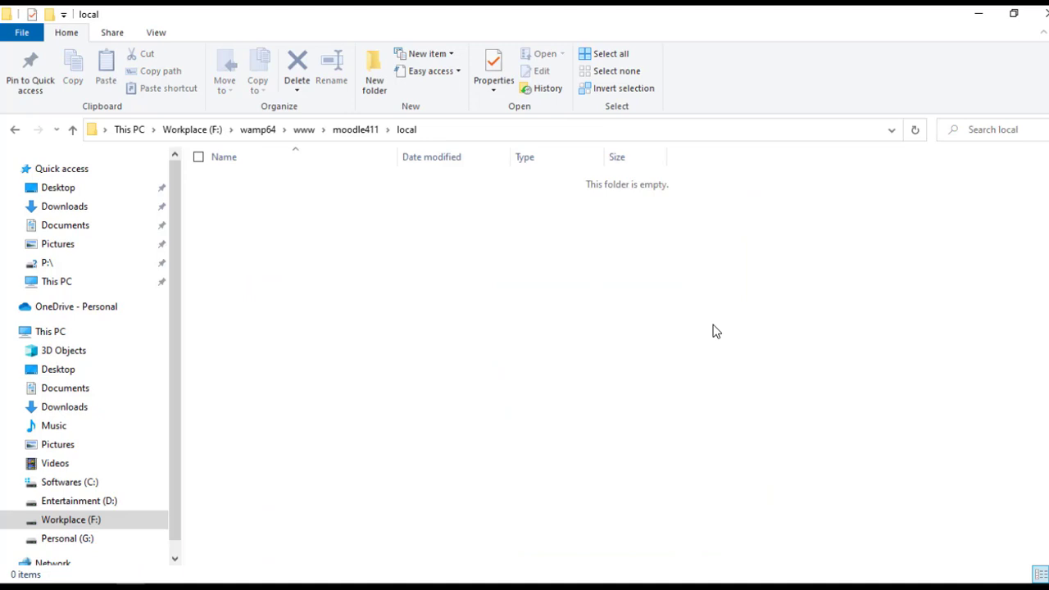
right_click(713, 326)
mouse_move(620, 513)
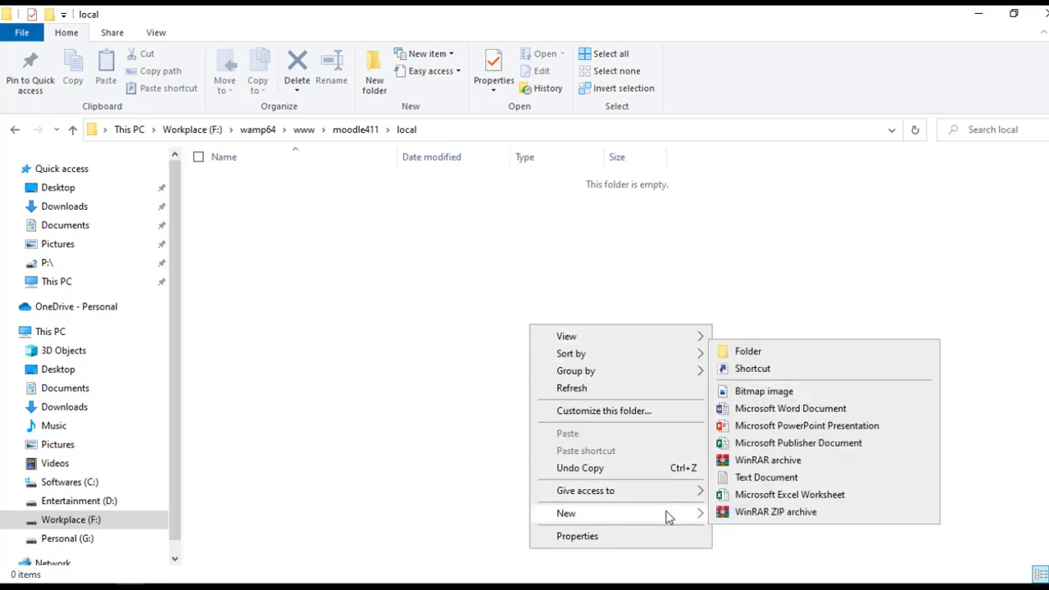
left_click(742, 355)
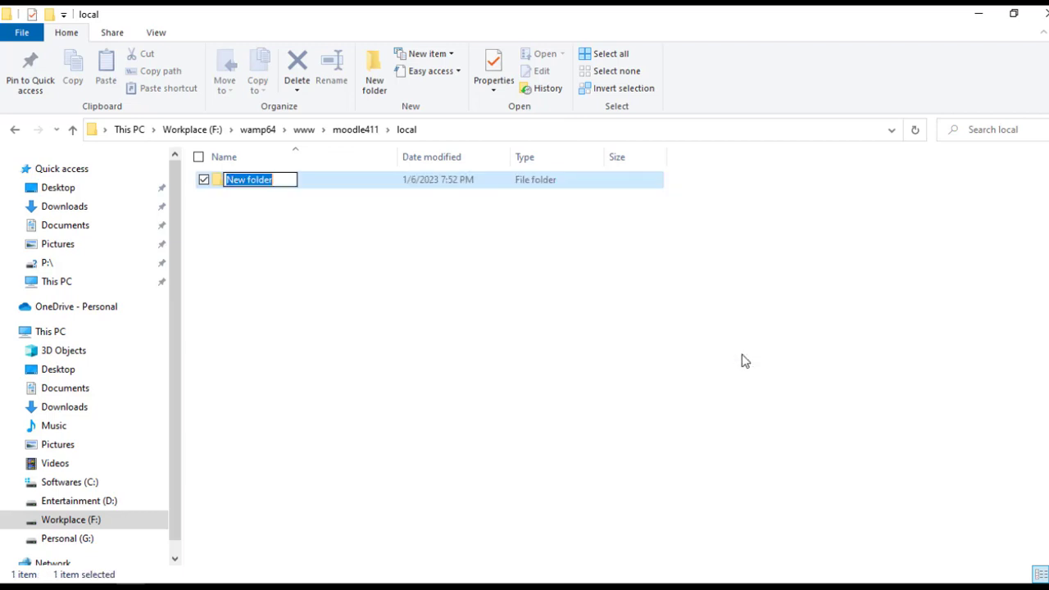
type("sla")
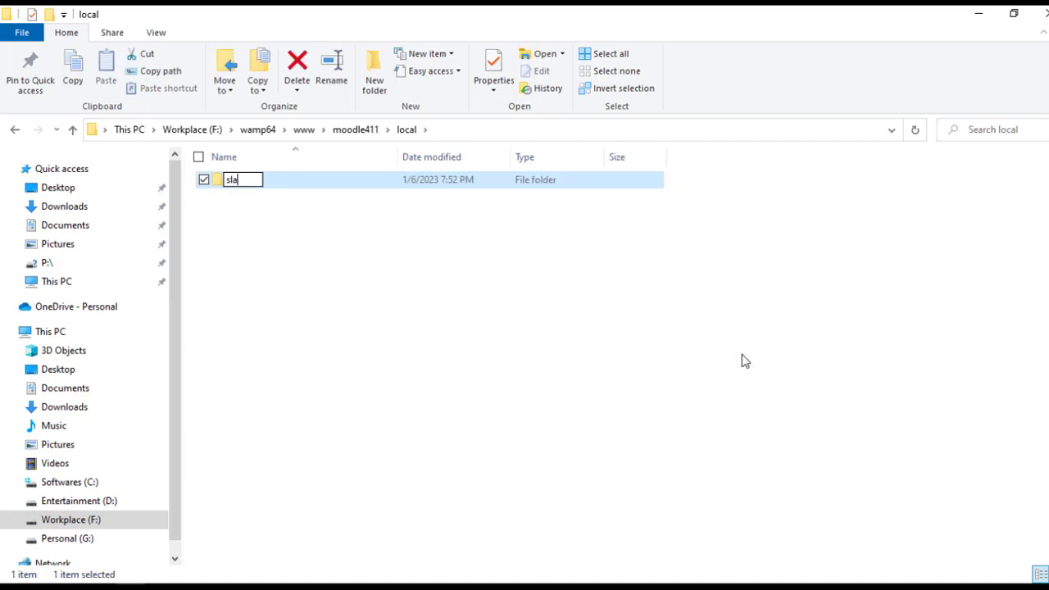
type("ck")
Paste the local_slack version and requires code, saving it as version.php in local/slack
left_click(743, 359)
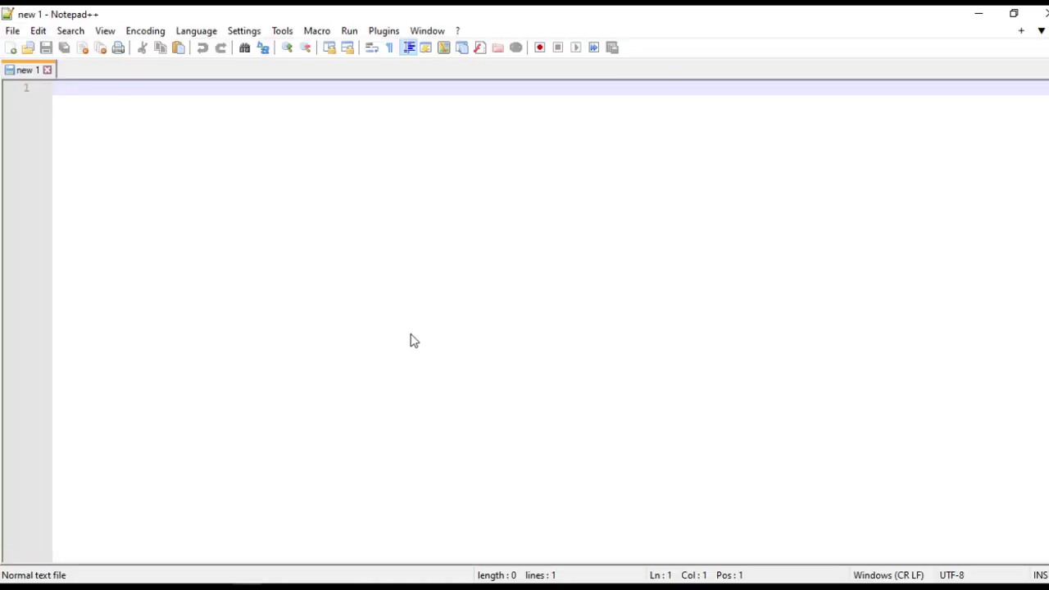
key("ctrl+v")
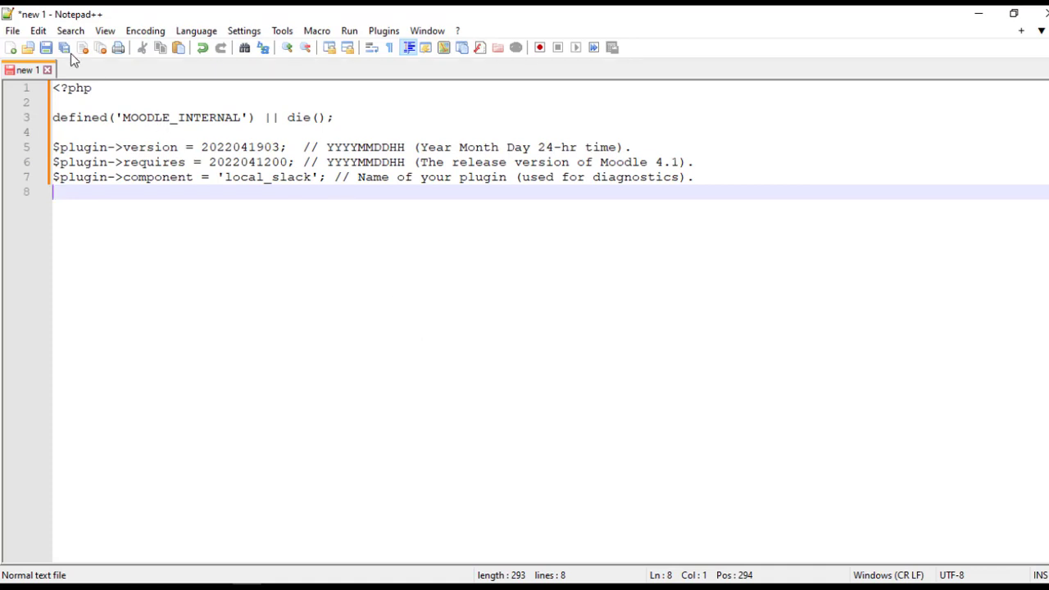
left_click(46, 47)
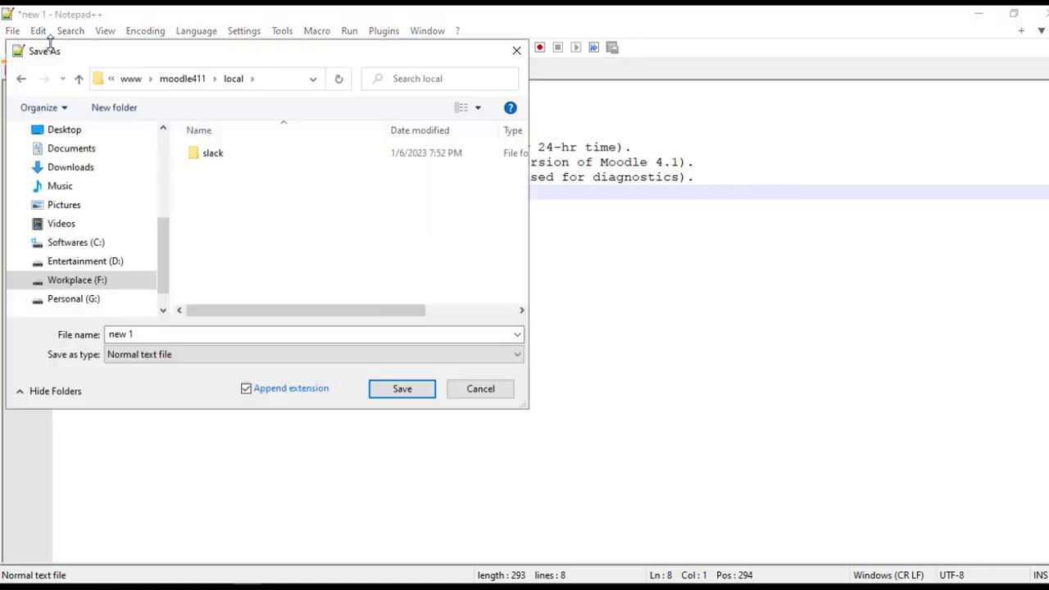
double_click(208, 157)
left_click(152, 334)
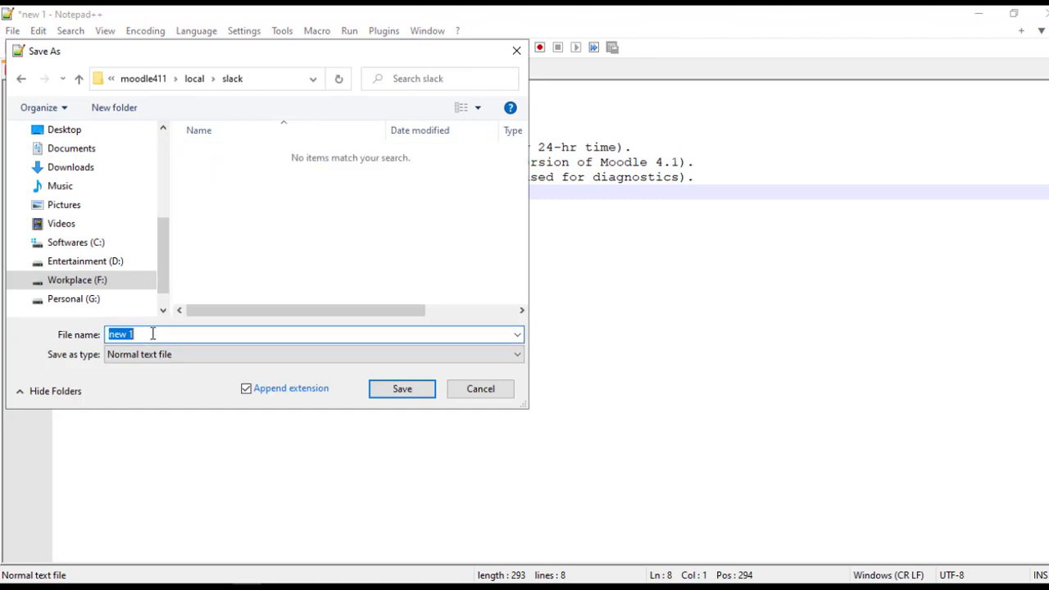
type("version")
type(".php")
key("Return")
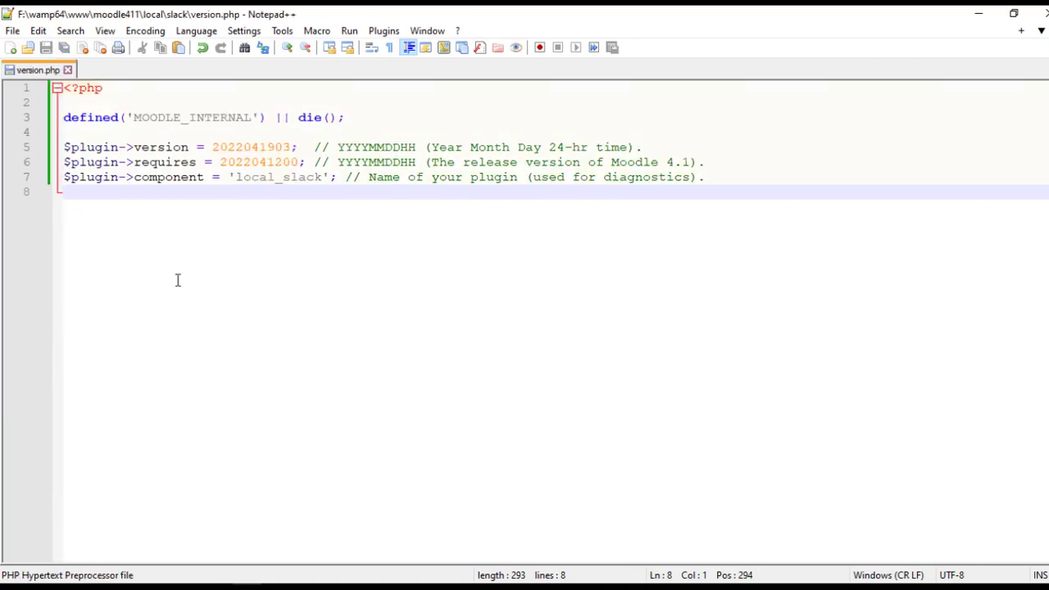
left_click_drag(351, 118, 66, 120)
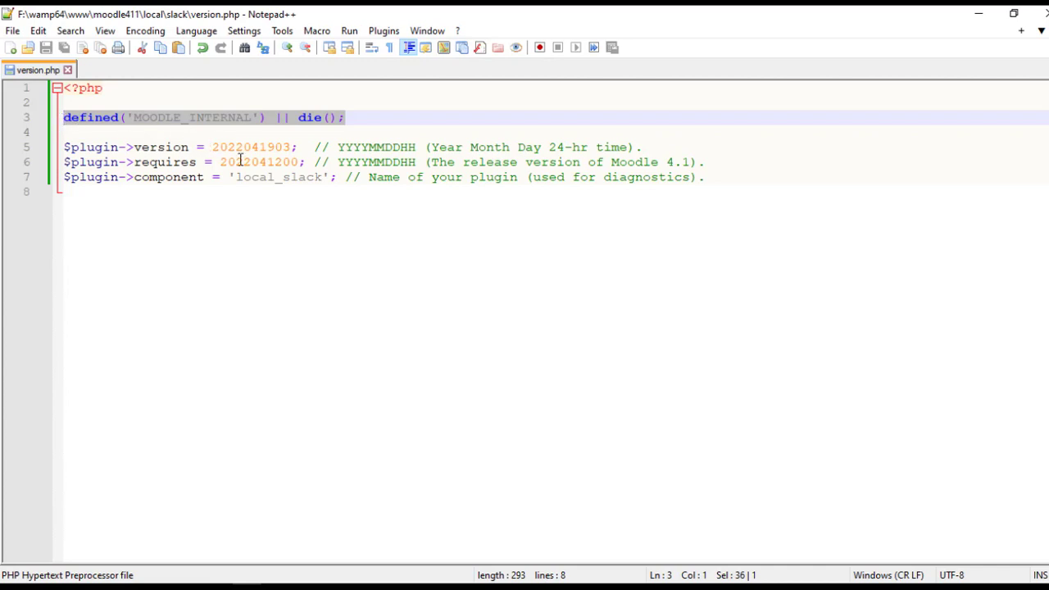
left_click(298, 148)
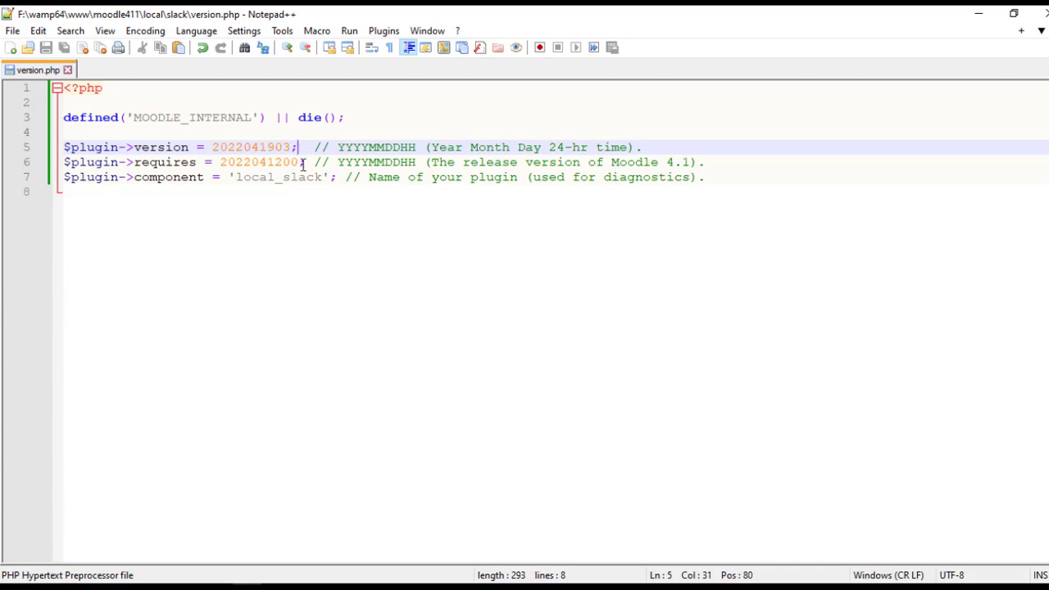
left_click(304, 164)
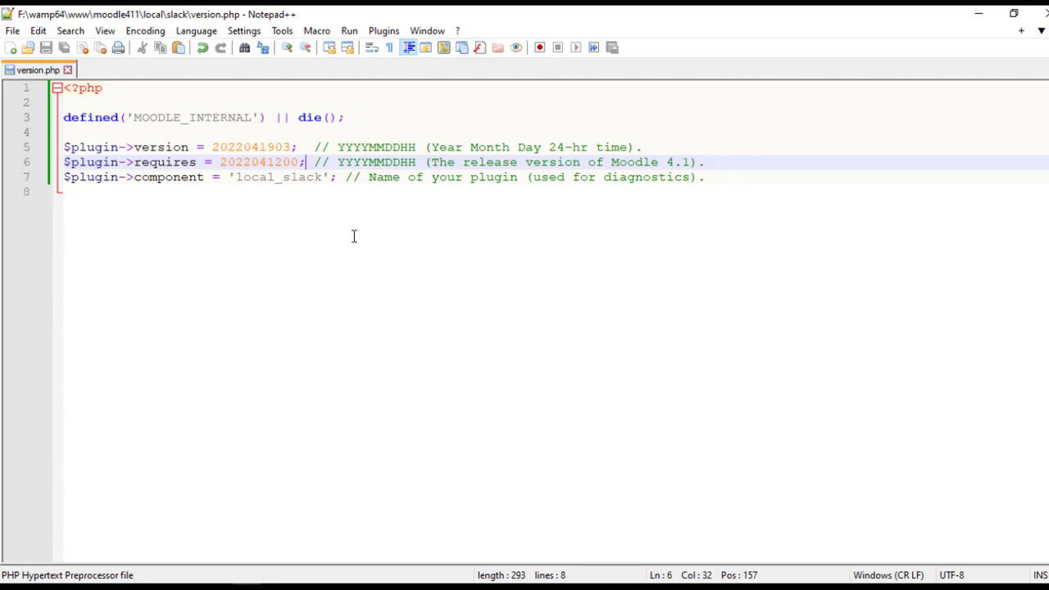
left_click(191, 176)
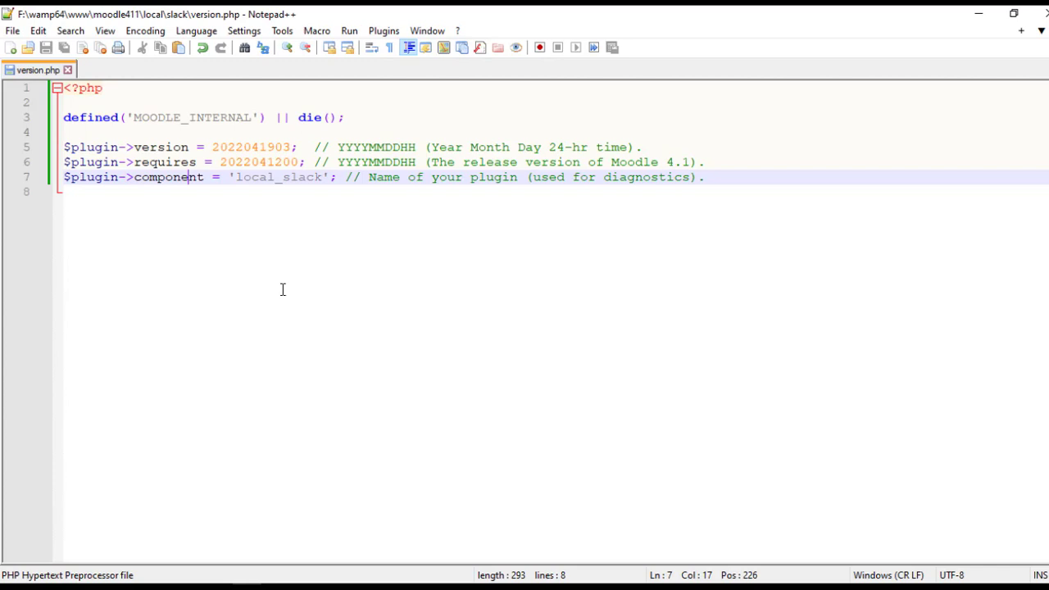
Create a folder named 'lang' inside the slack folder and open it
key("alt+Tab")
right_click(110, 310)
left_click(328, 329)
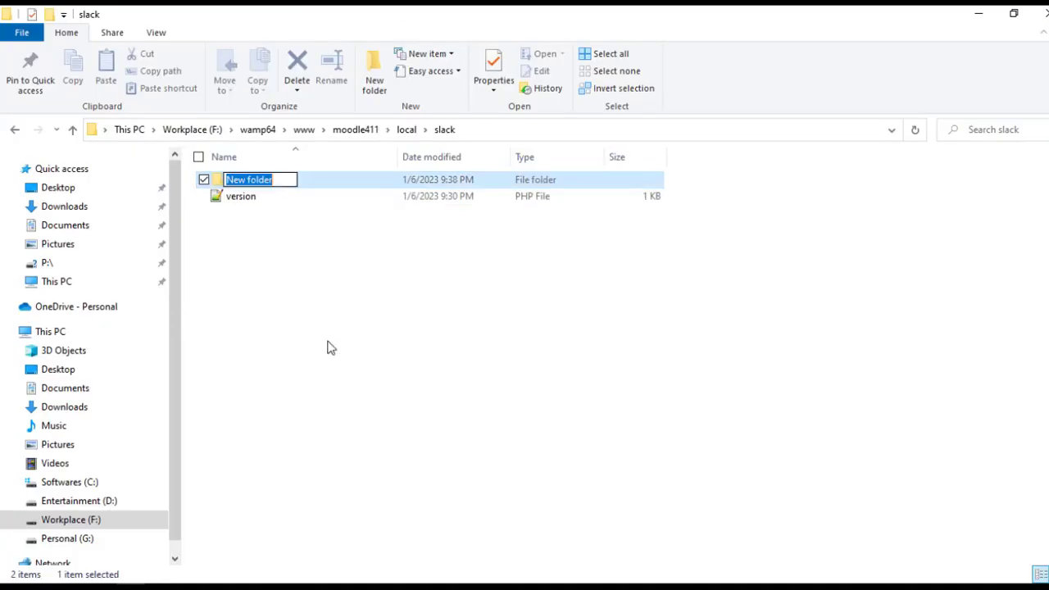
type("lang")
key("Return")
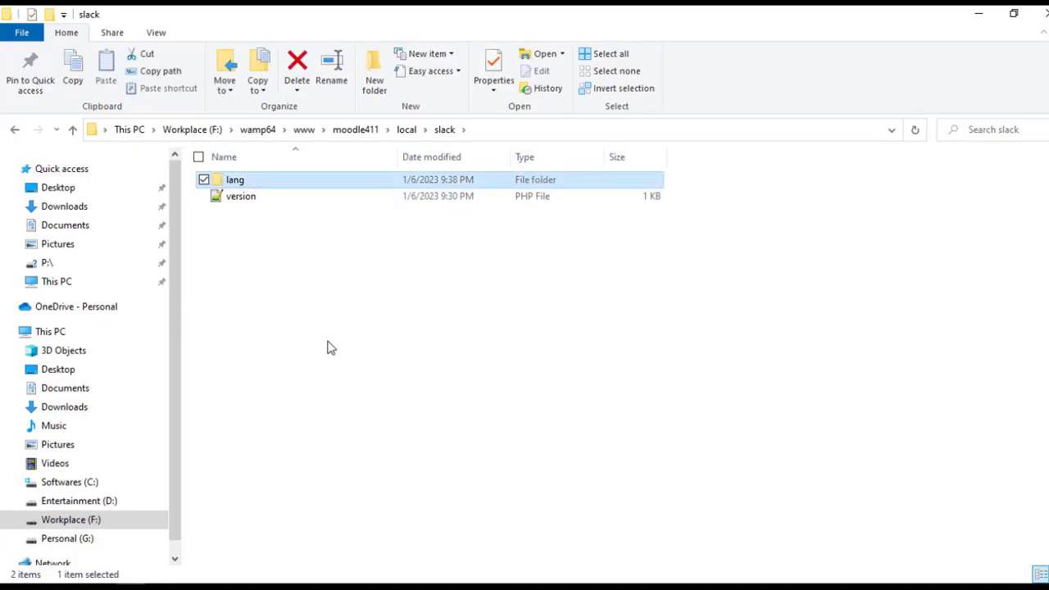
double_click(235, 179)
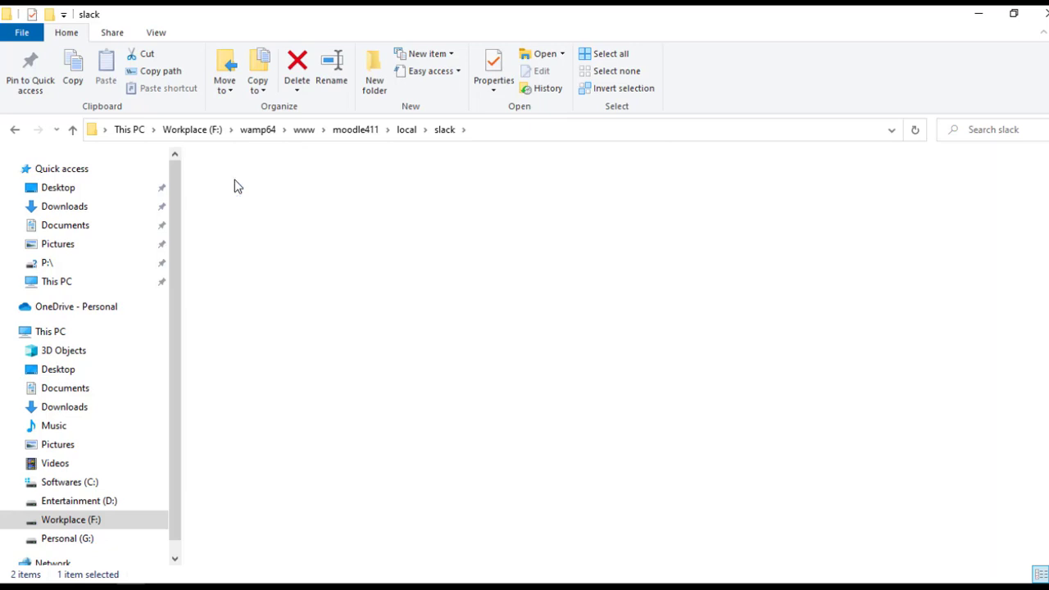
Create an 'en' folder inside lang and open it
right_click(288, 225)
mouse_move(142, 411)
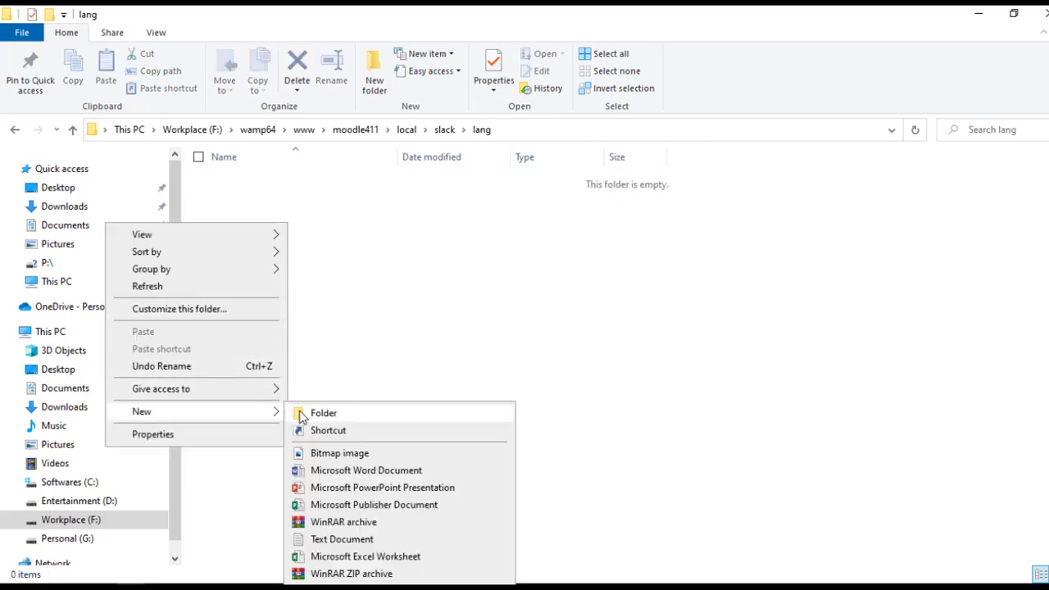
left_click(301, 415)
type("en")
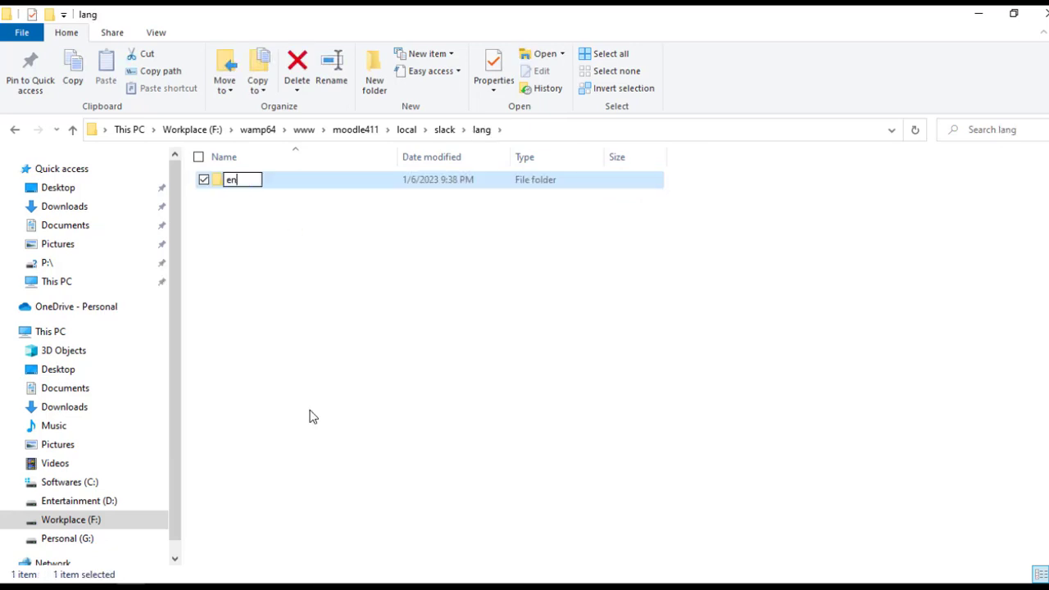
key("Return")
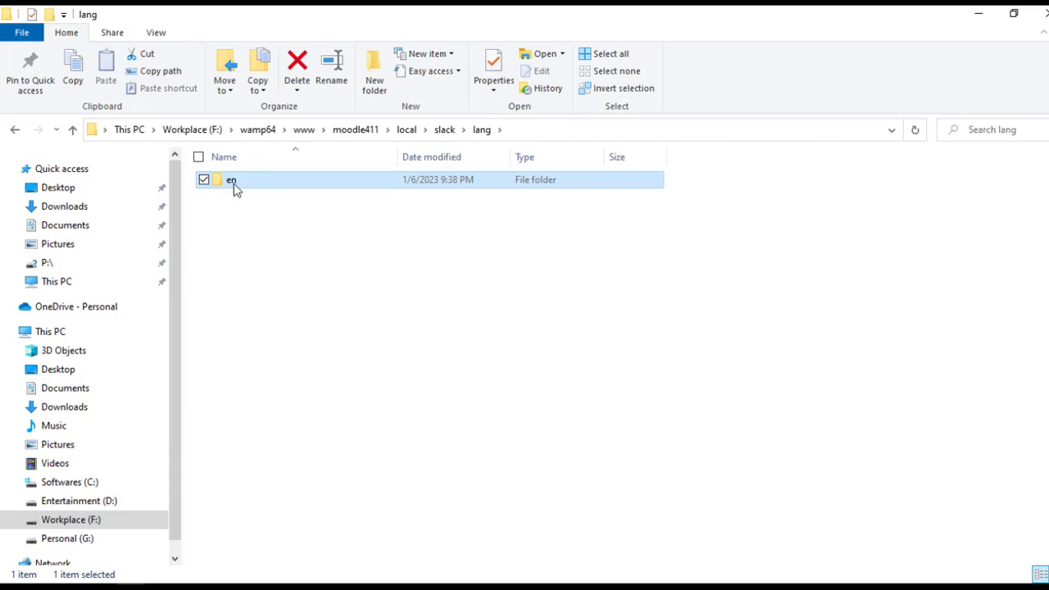
double_click(231, 182)
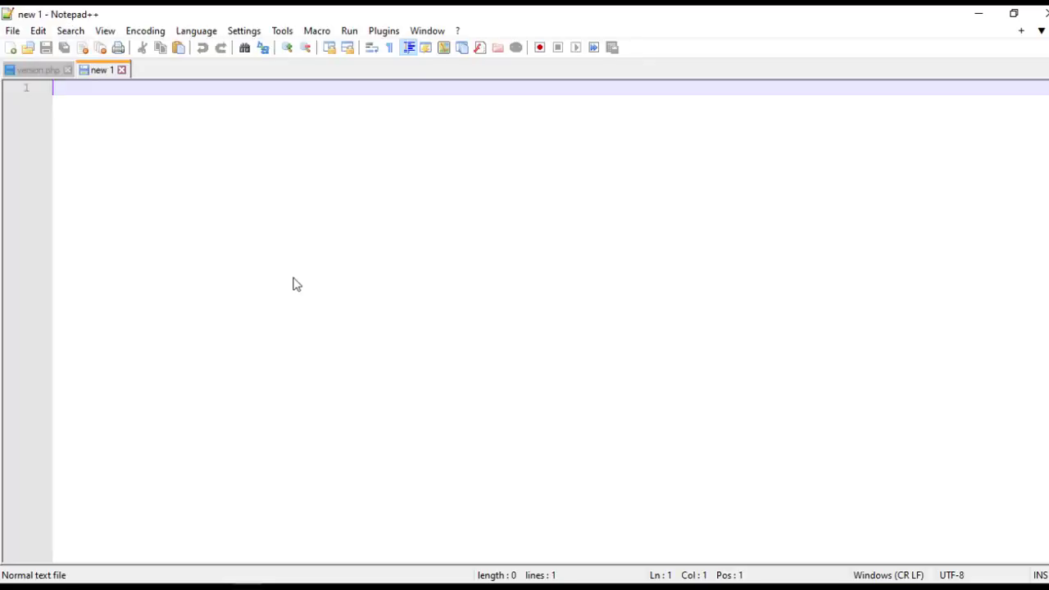
Paste the pluginname 'Slack' string and save it as local_slack.php in lang\en
type("<?php  $string['pluginname'] = 'Slack'; // Name of your plugin.")
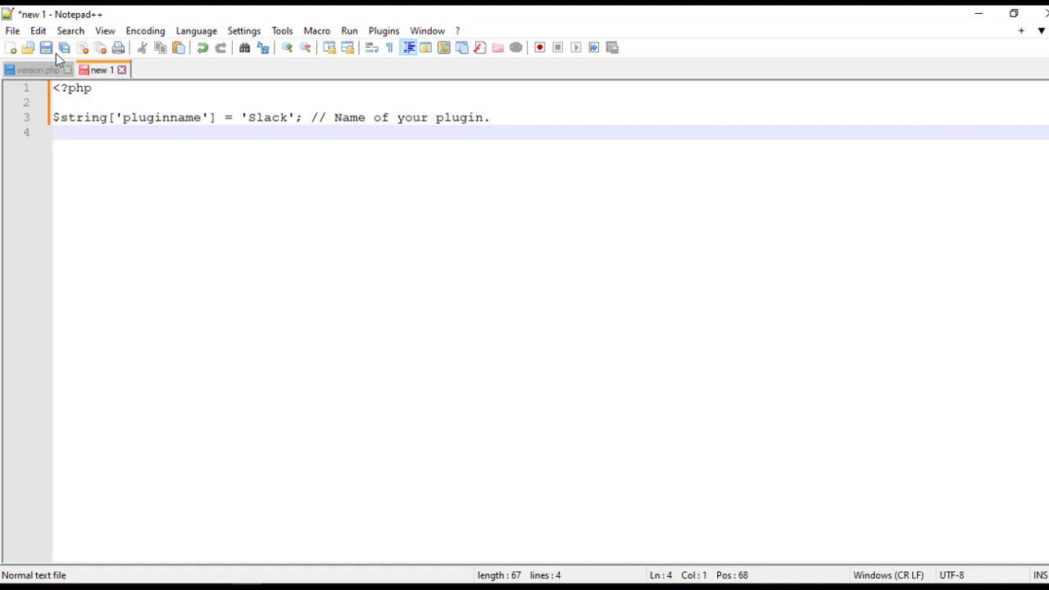
left_click(47, 49)
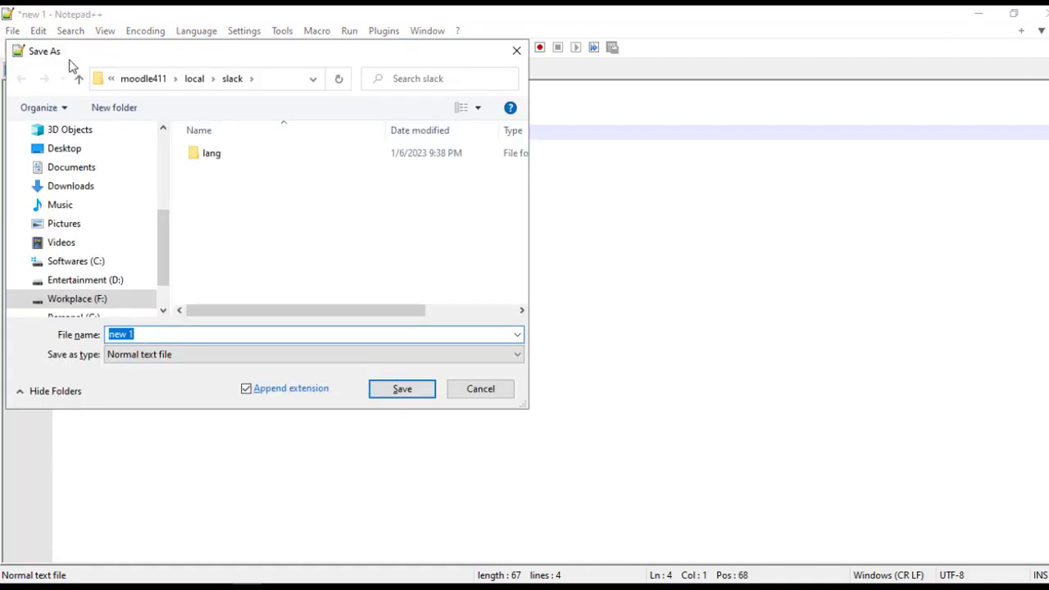
double_click(211, 154)
left_click(211, 154)
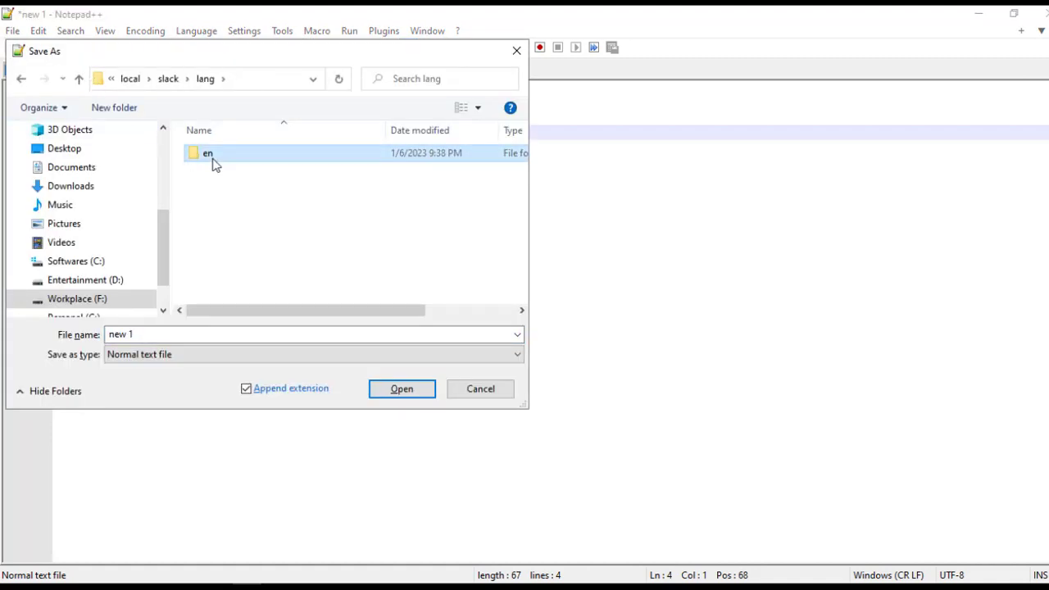
double_click(211, 162)
left_click(219, 335)
type("lo")
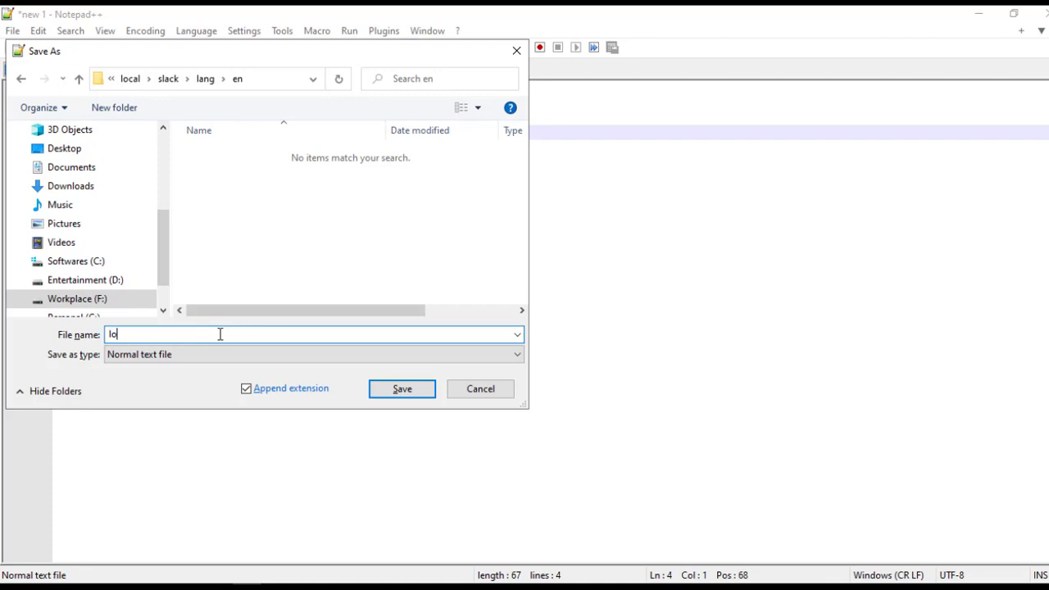
type("cal_")
type("slack.php")
key("Return")
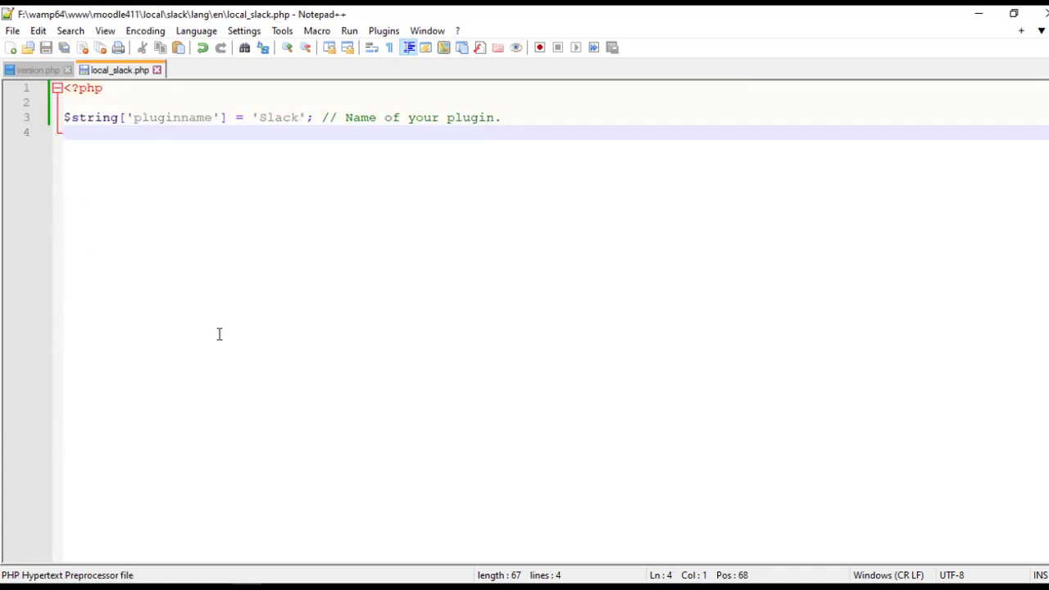
Select the pluginname assignment on line 3, then put the cursor at its end
left_click(65, 118)
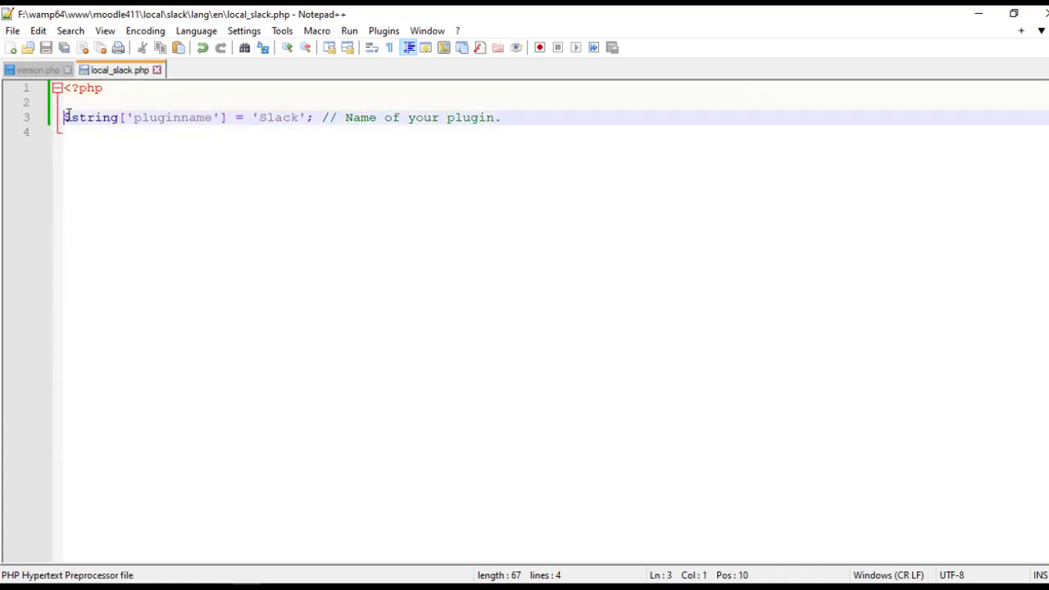
left_click_drag(65, 117, 345, 118)
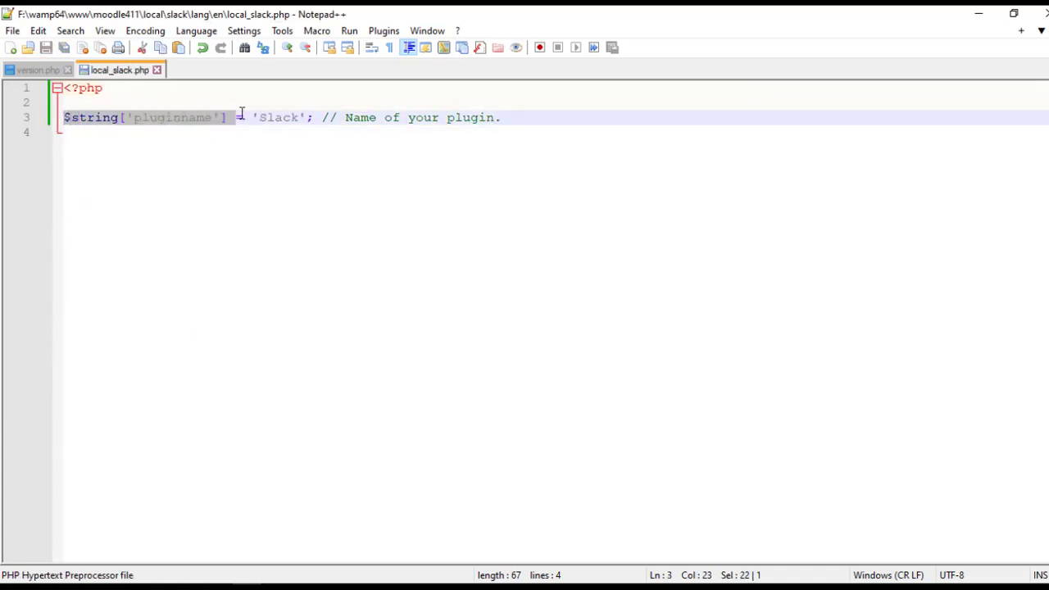
left_click(509, 117)
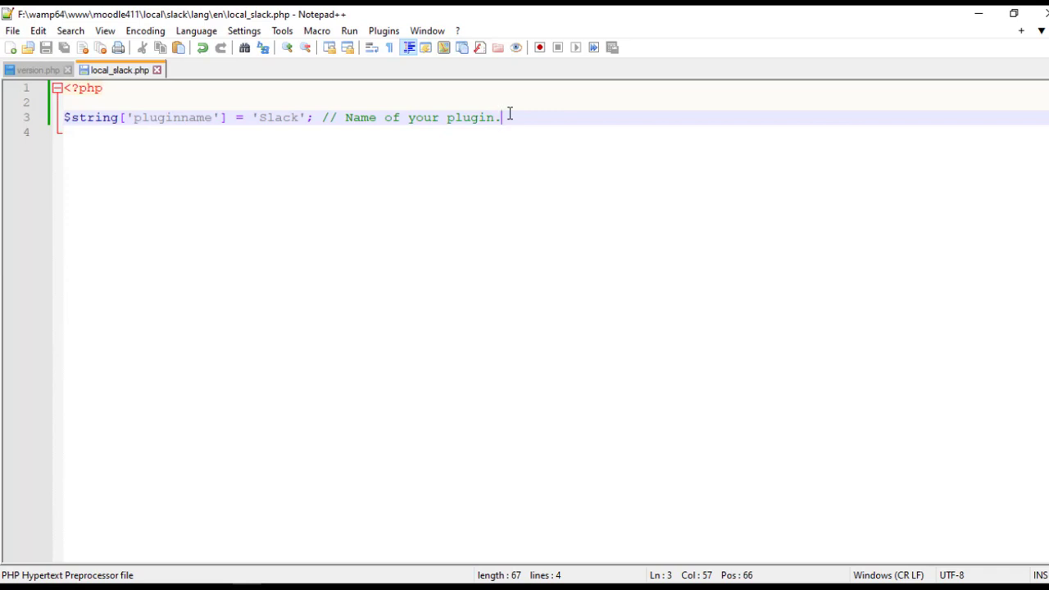
In a new document, add the PHP header and an if ($hassiteconfig) block without the stray space
key("ctrl+n")
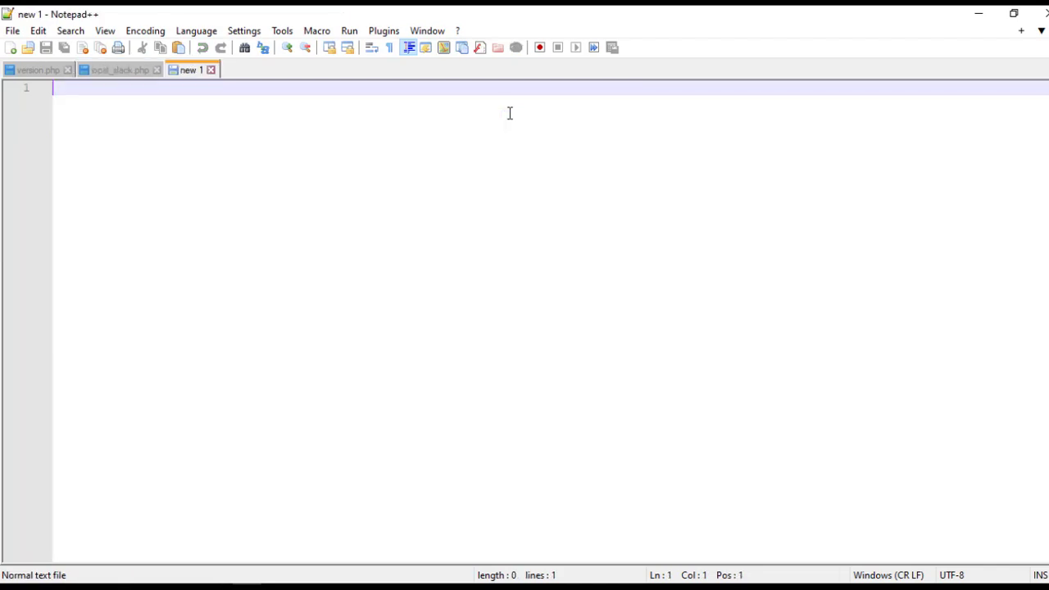
type("<?php  defined('MOODLE_INTERNAL') || die;")
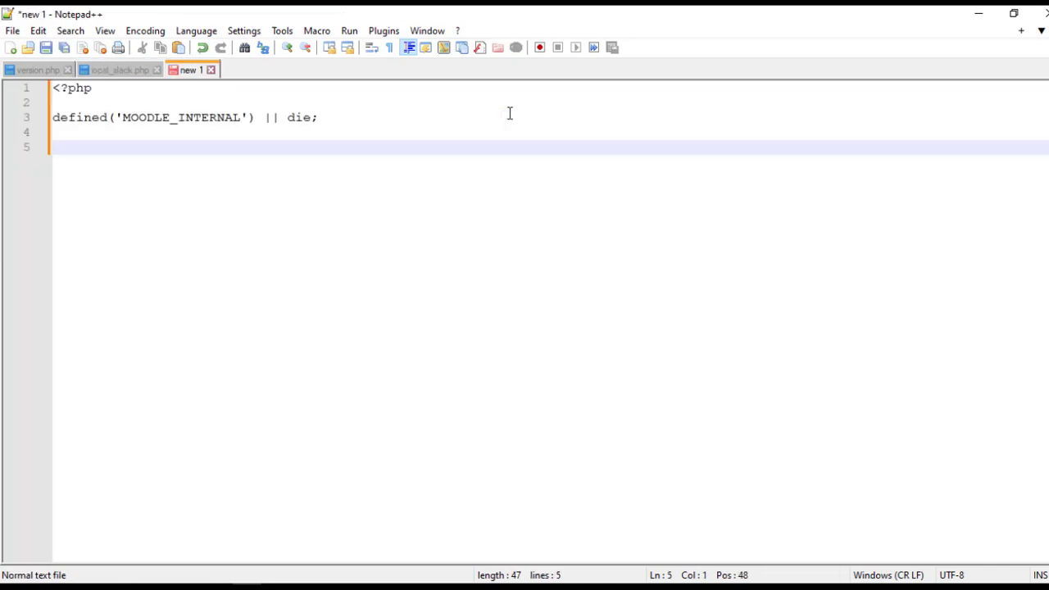
type("if ($hassiteconfig ) {   }")
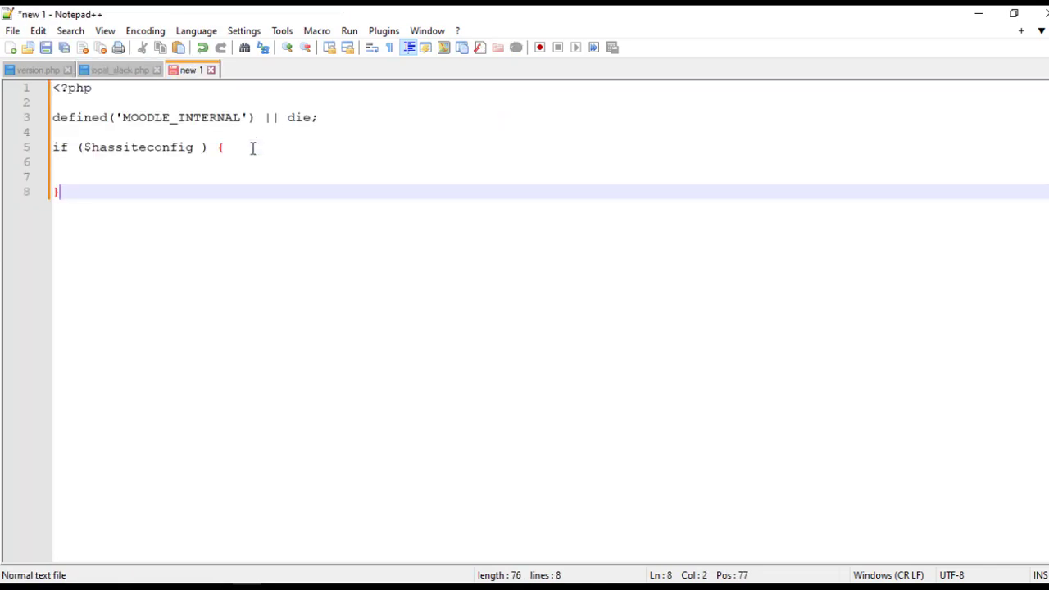
left_click(197, 146)
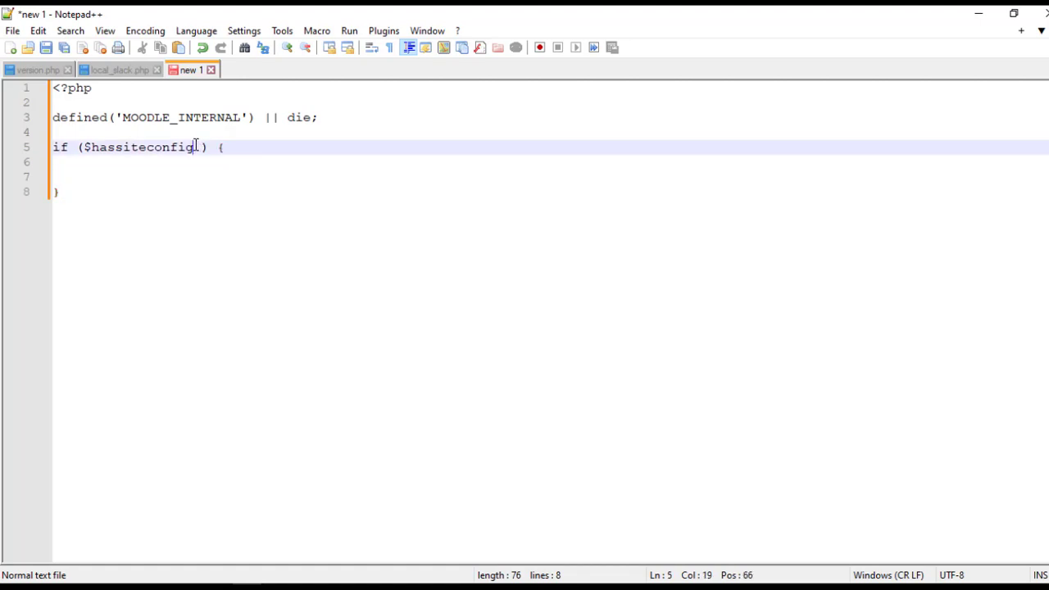
key("Delete")
left_click_drag(199, 148, 85, 149)
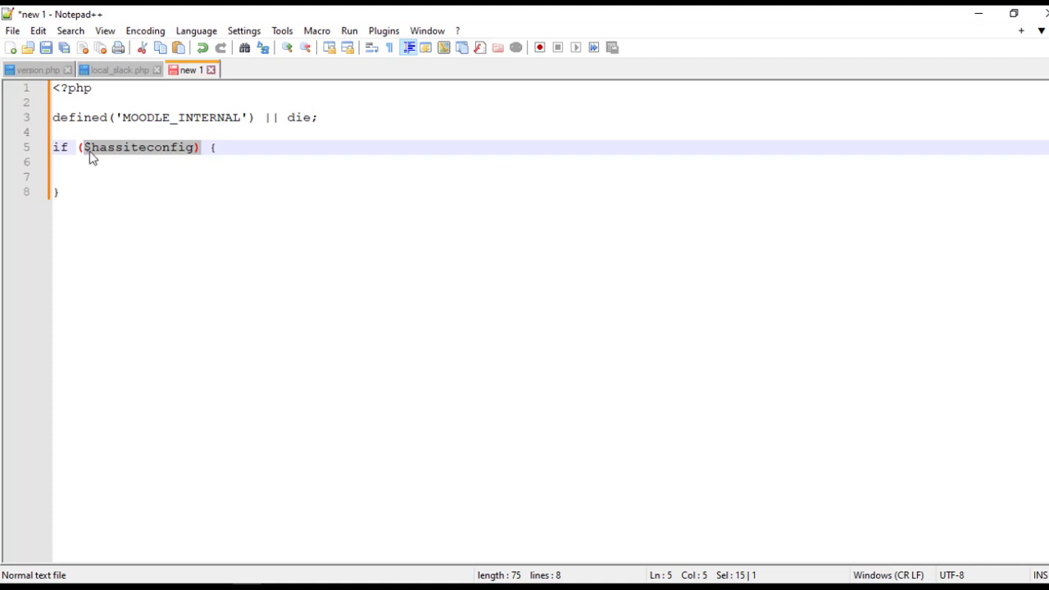
Register the slack admin_category inside the $hassiteconfig block
left_click(204, 153)
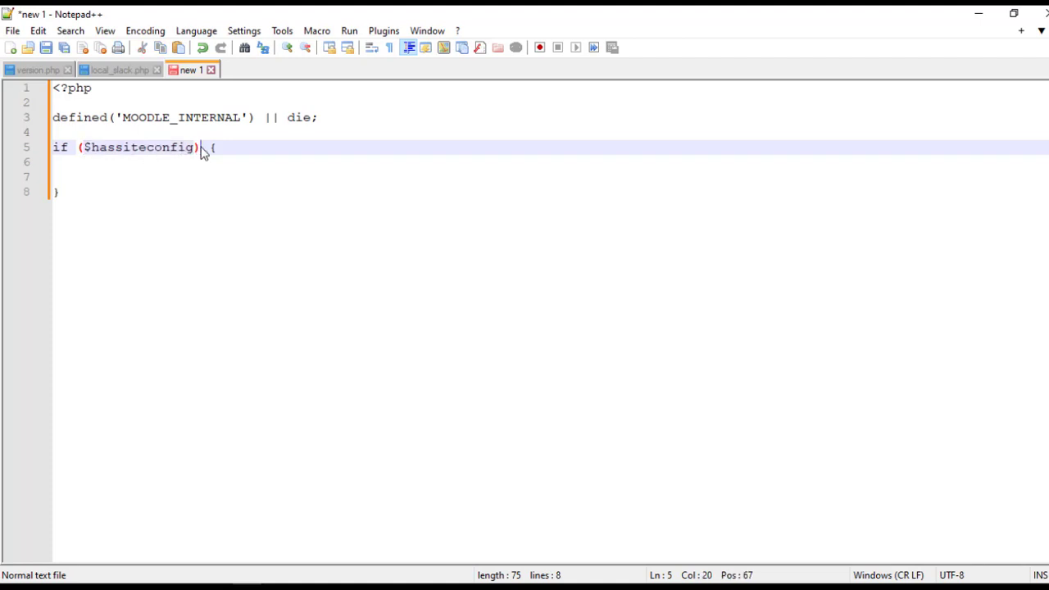
key("Down")
key("Return")
key("Tab")
type("$ADMIN->add('root', new admin_category('slack', get_string('pluginname', 'local_slack')));")
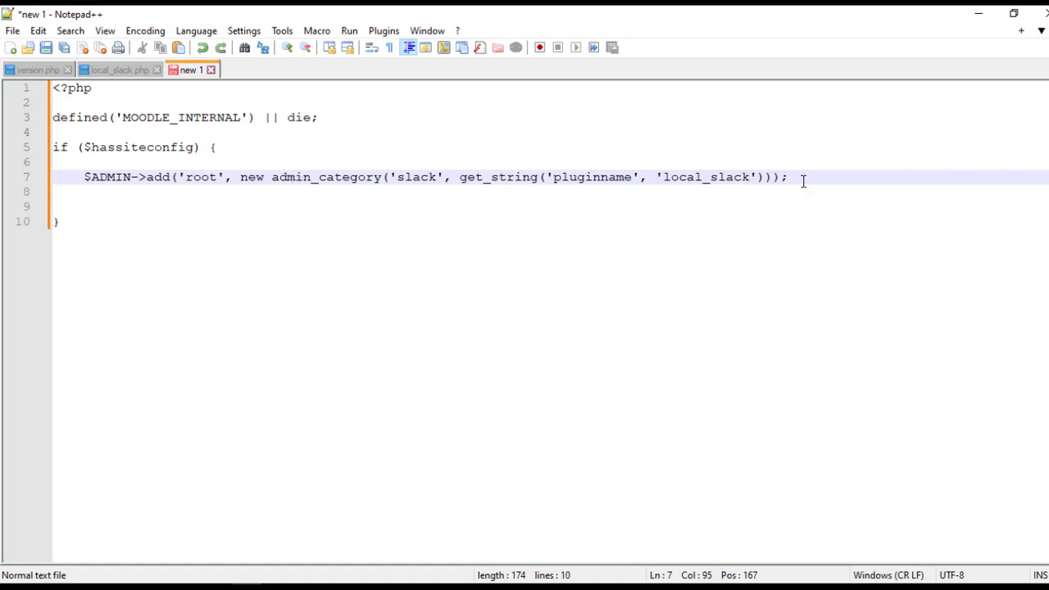
Add the userdata and usermetadata external page registrations below the category line
key("Return")
key("Return")
key("Up")
key("Return")
type("$ADMIN->add('slack', new admin_externalpage('userdata', get_string('userdata', 'local_slack'),                  new moodle_url('/local/slack/userdata.php')));")
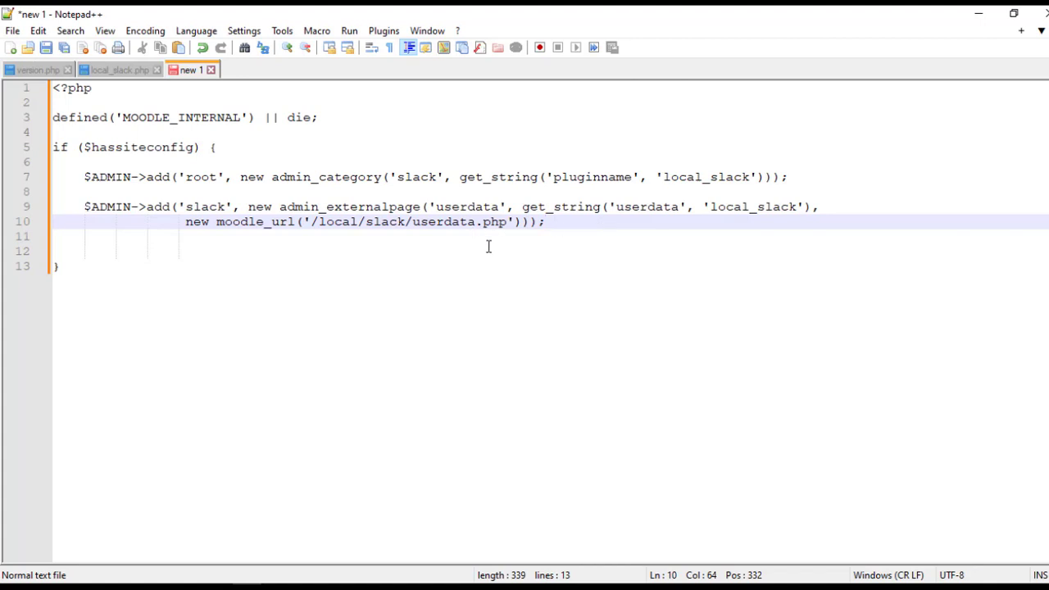
key("Return")
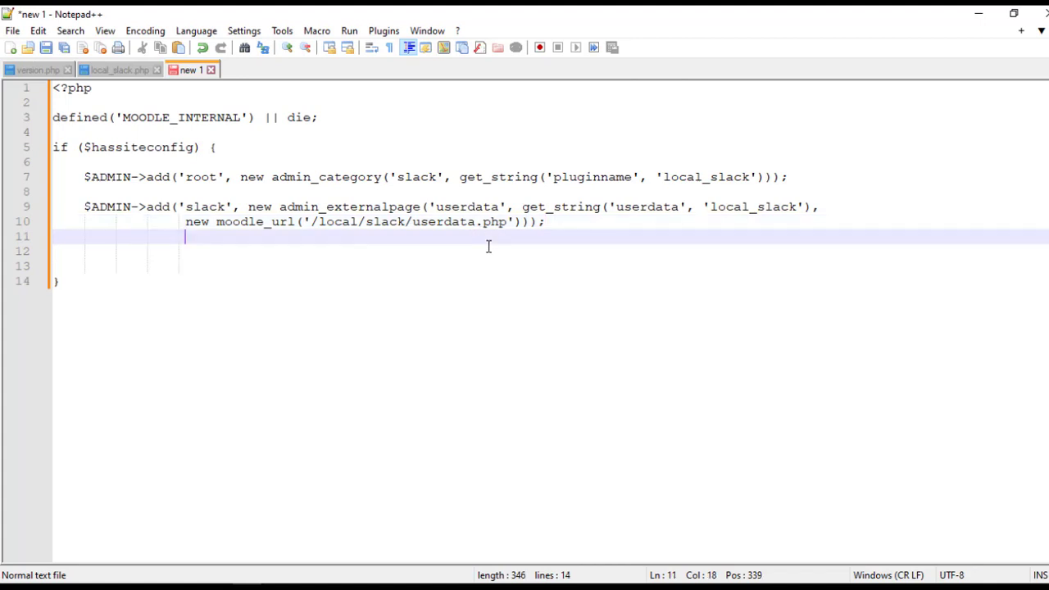
key("Home")
key("Return")
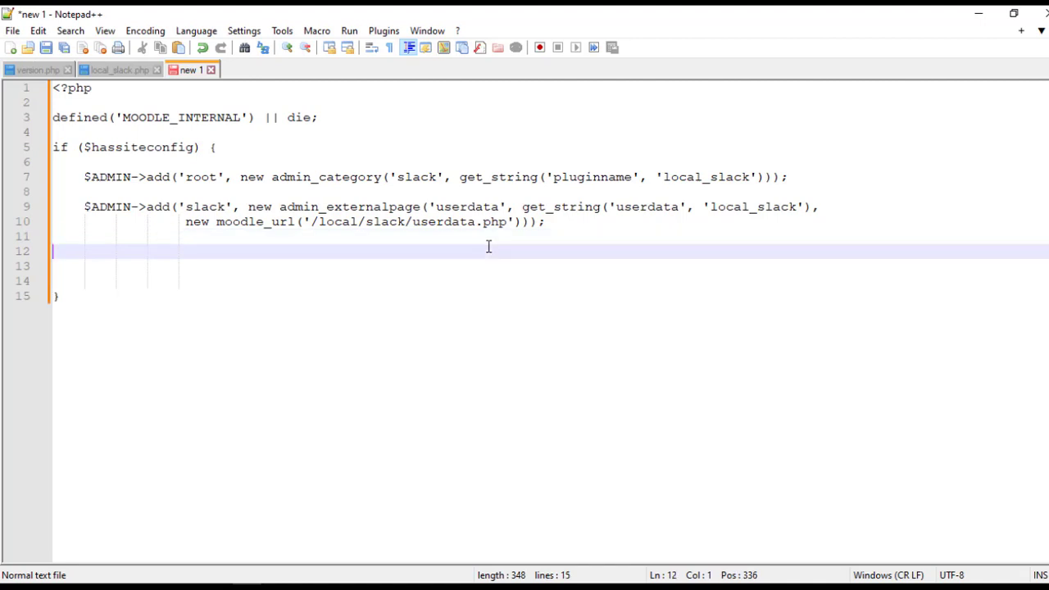
key("Tab")
key("ctrl+v")
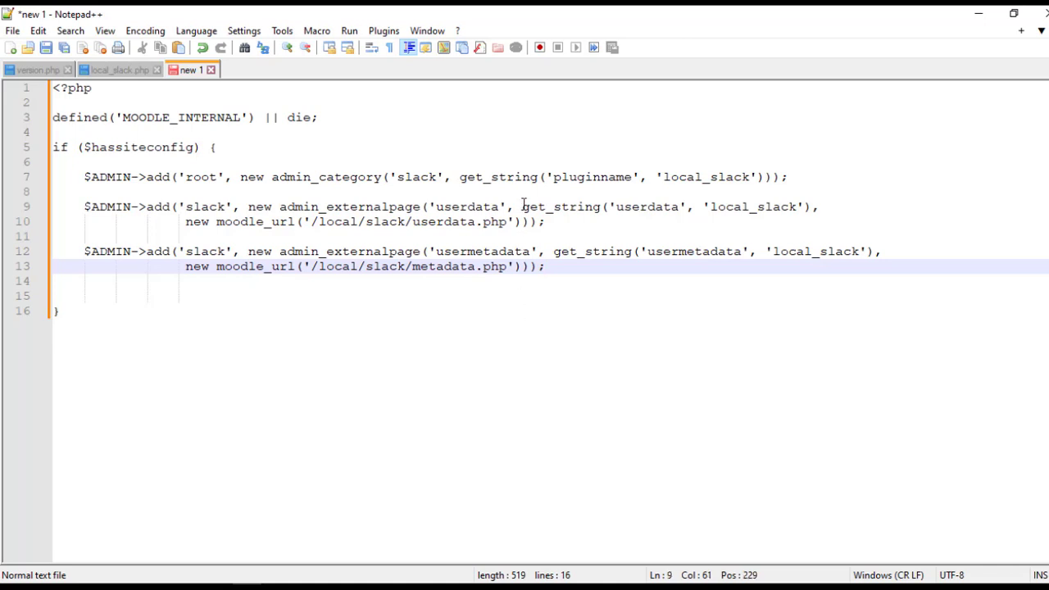
Select the userdata and usermetadata get_string calls on lines 9 and 12
left_click_drag(522, 207, 820, 206)
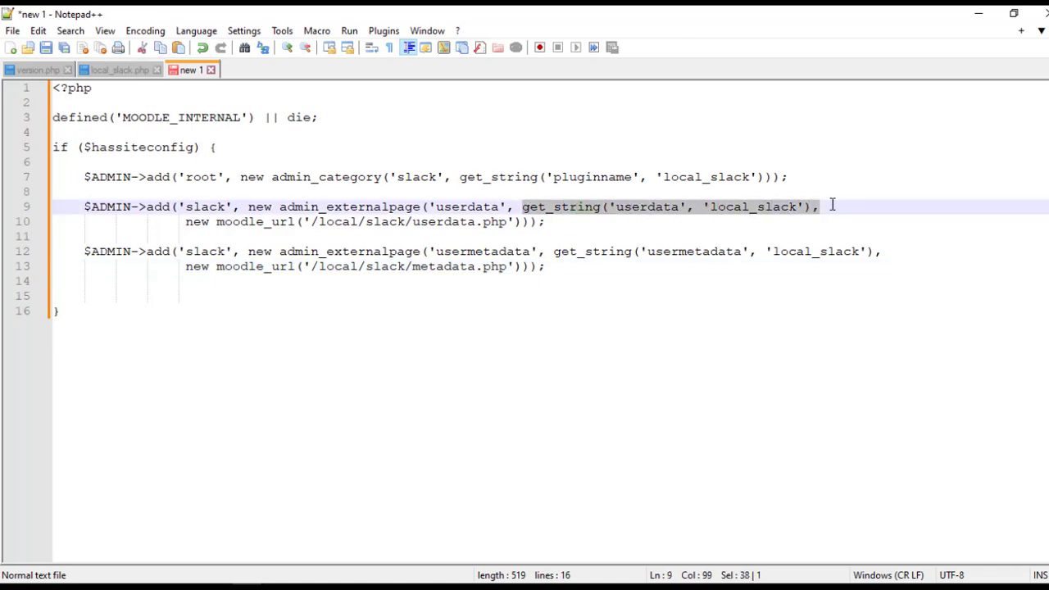
left_click(553, 254)
left_click_drag(580, 255, 882, 255)
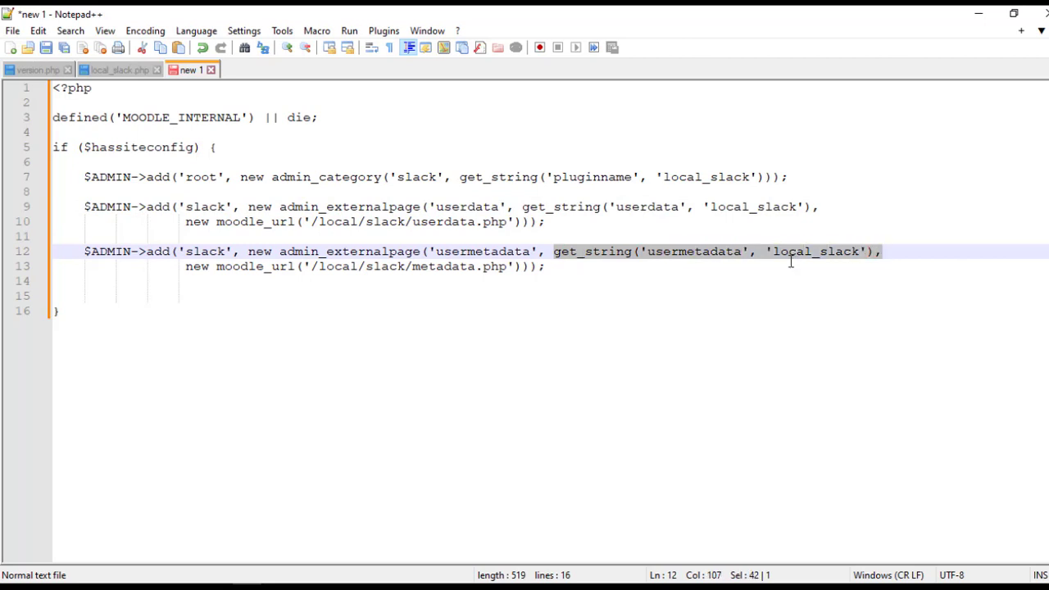
Insert the userdata and usermetadata strings at line 5 of local_slack.php and save
left_click(121, 70)
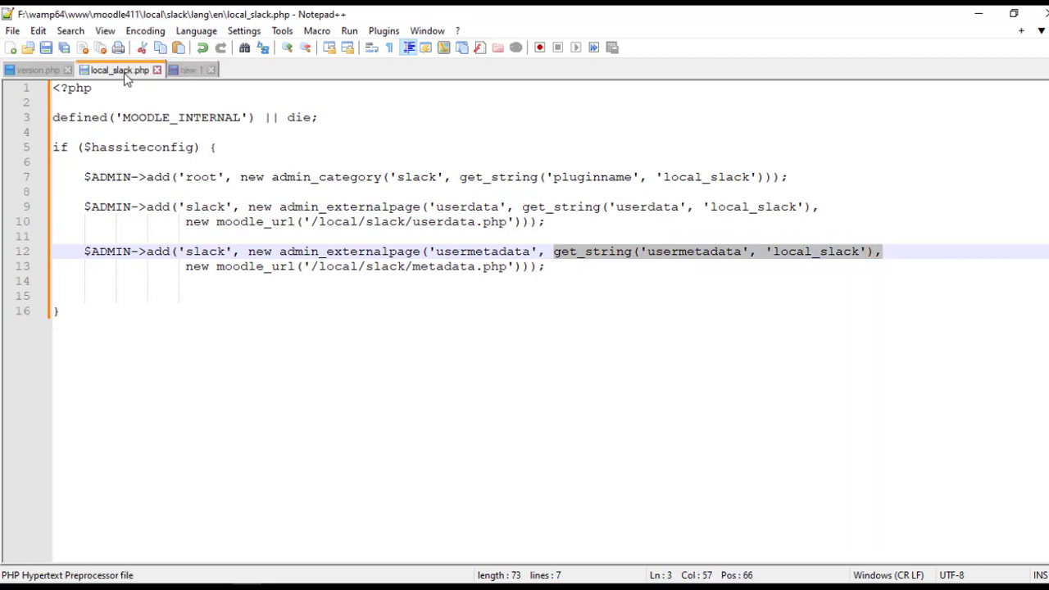
left_click(100, 144)
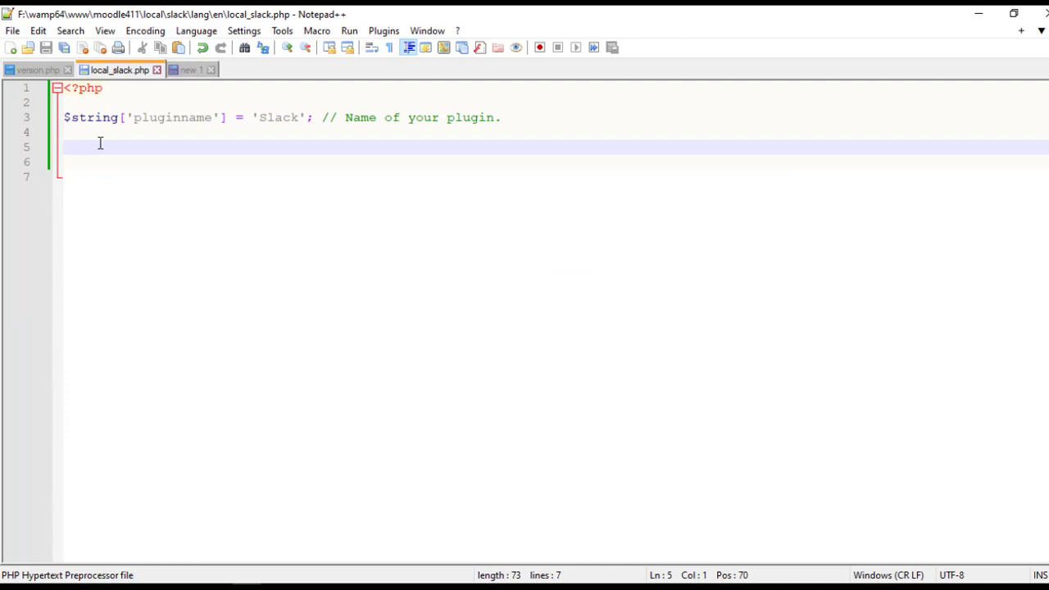
type("// settings.php $string['userdata'] = 'Userdata'; $string['usermetadata'] = 'User-Metadata';")
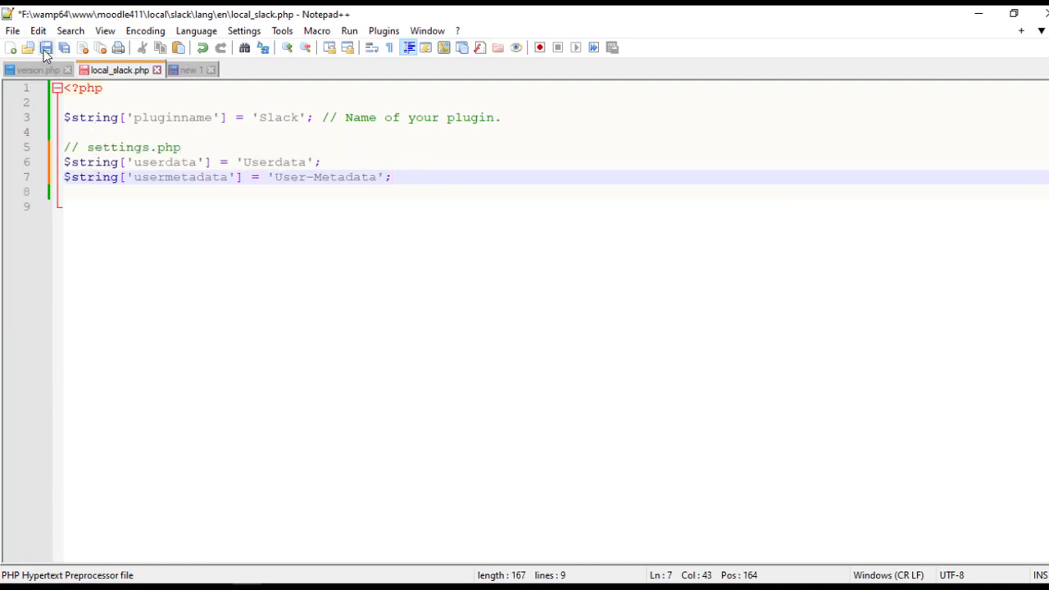
left_click(46, 47)
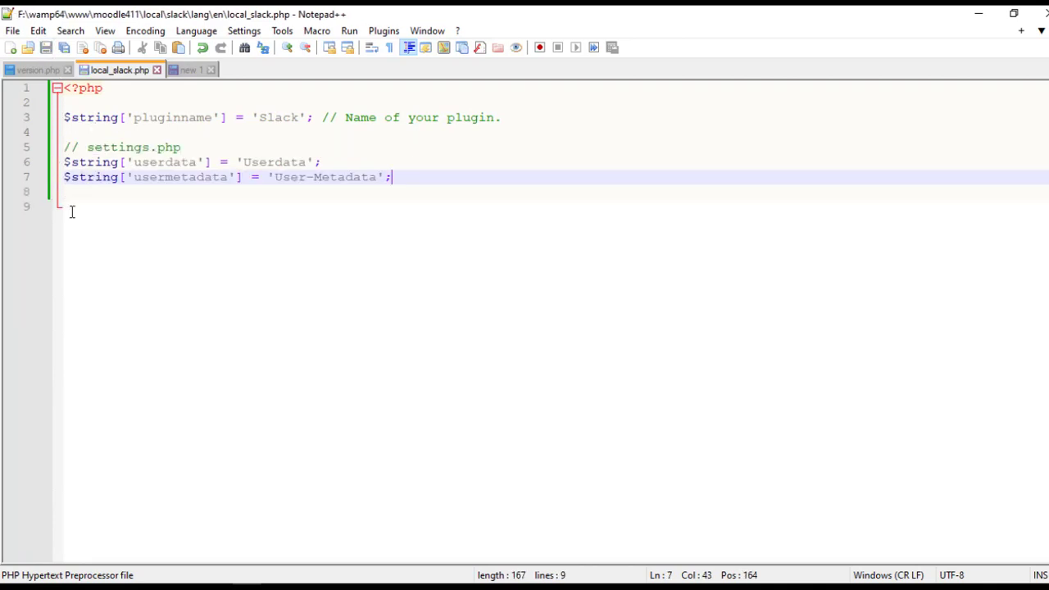
Save the admin-settings code as settings.php in the slack folder
left_click(189, 72)
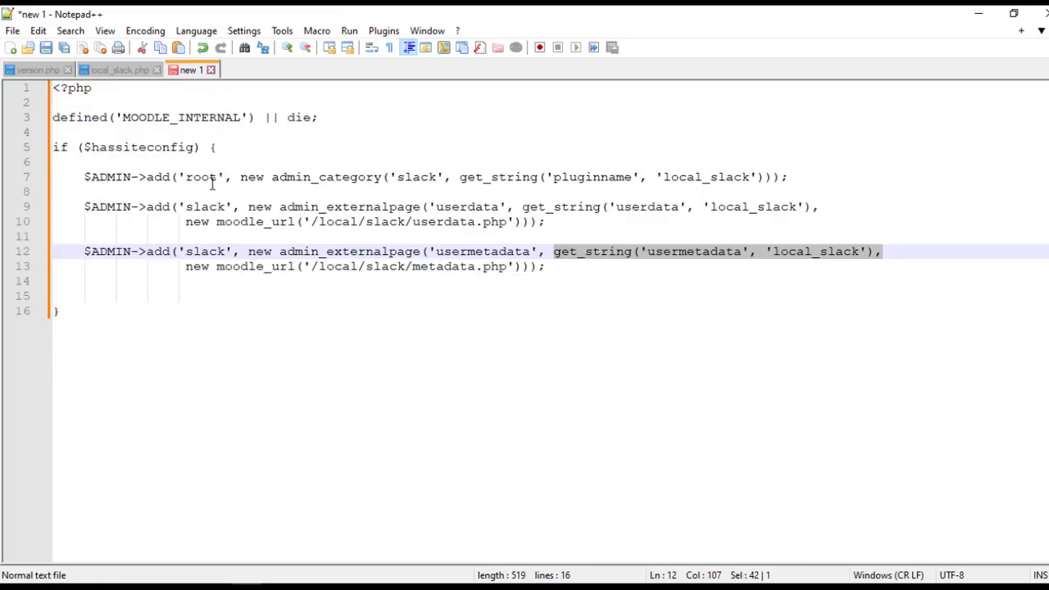
left_click(46, 49)
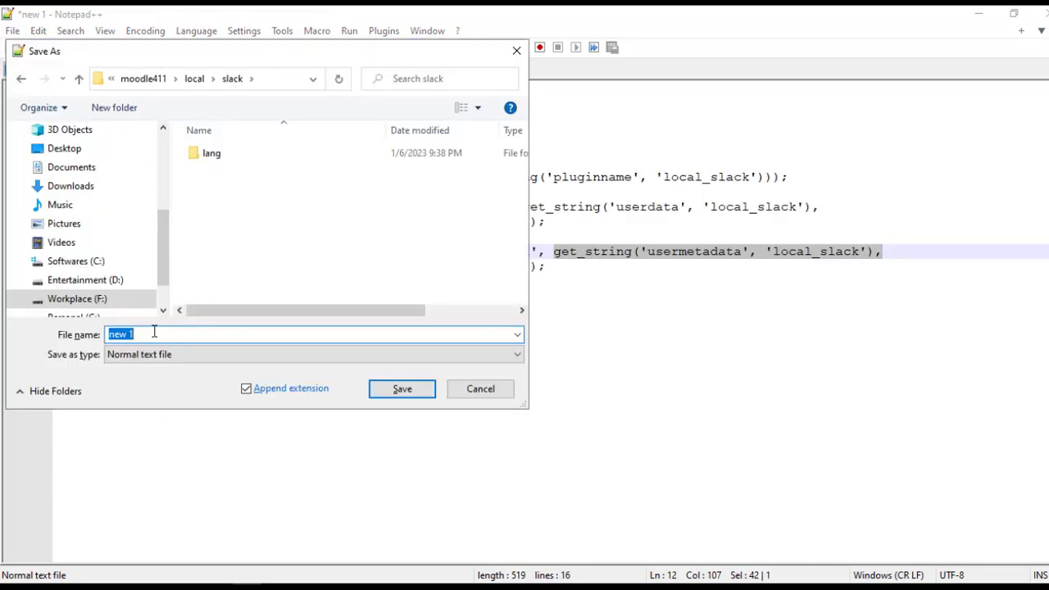
type("sett")
type("ings.php")
key("Return")
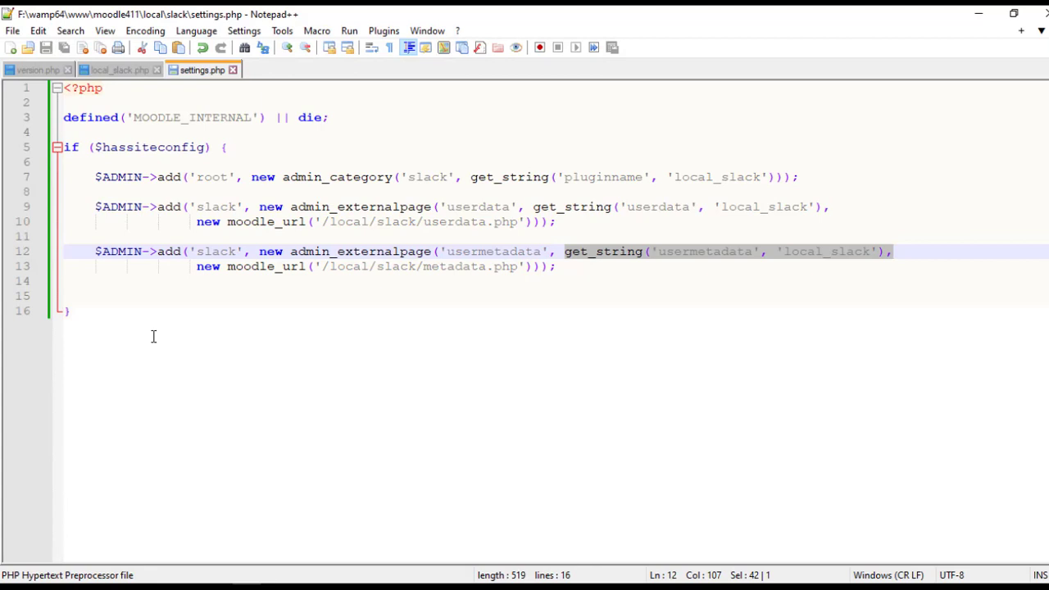
Delete the trailing blank lines after line 13 of settings.php
left_click(561, 268)
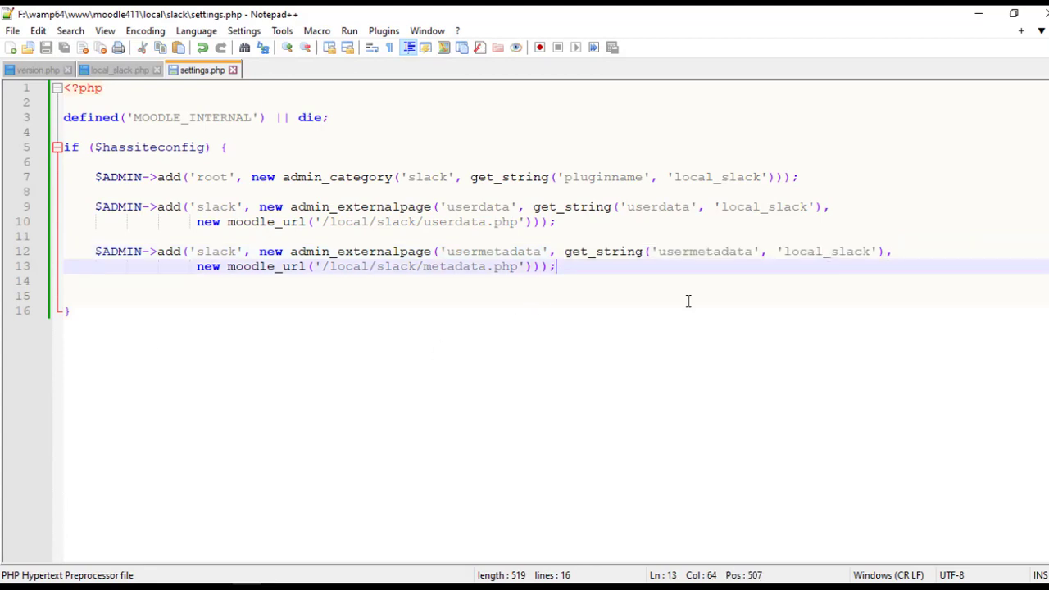
key("Delete")
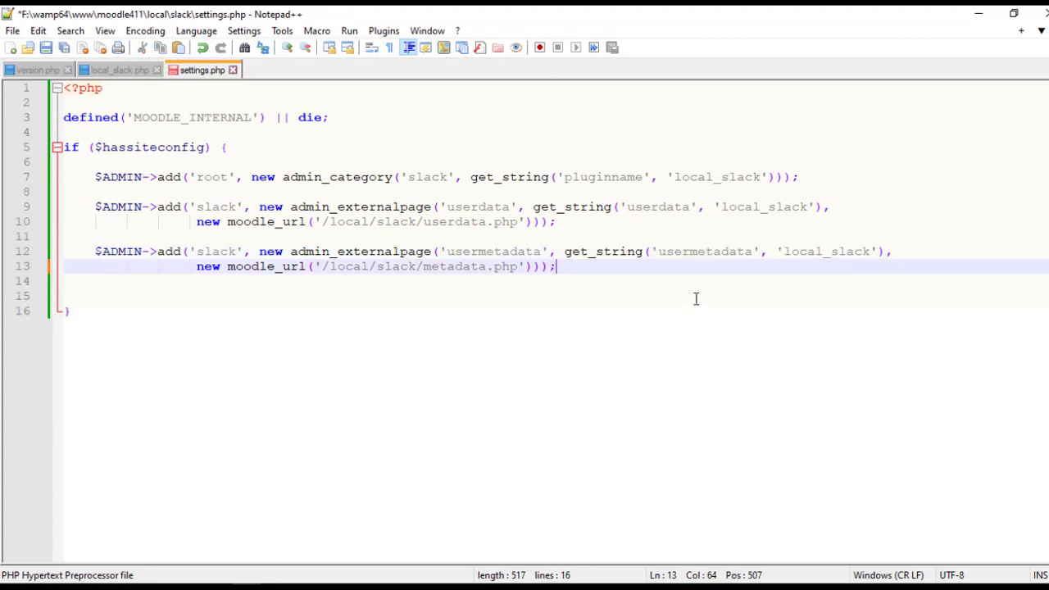
key("Delete")
key("Delete")
key("Delete")
Create styles.css containing the word 'styles' in local/slack
key("ctrl+n")
type("styles")
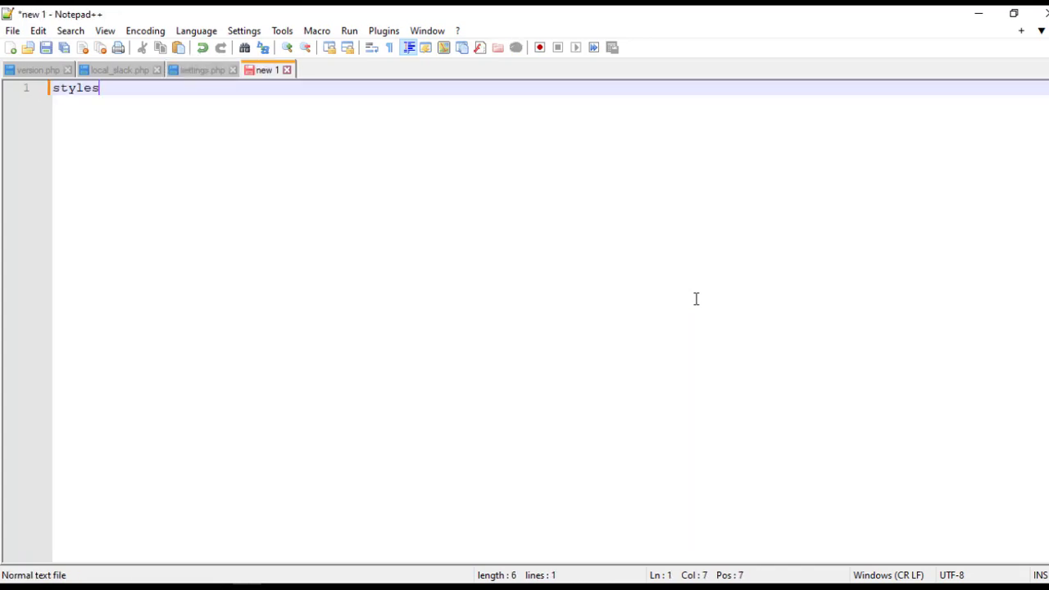
left_click(48, 52)
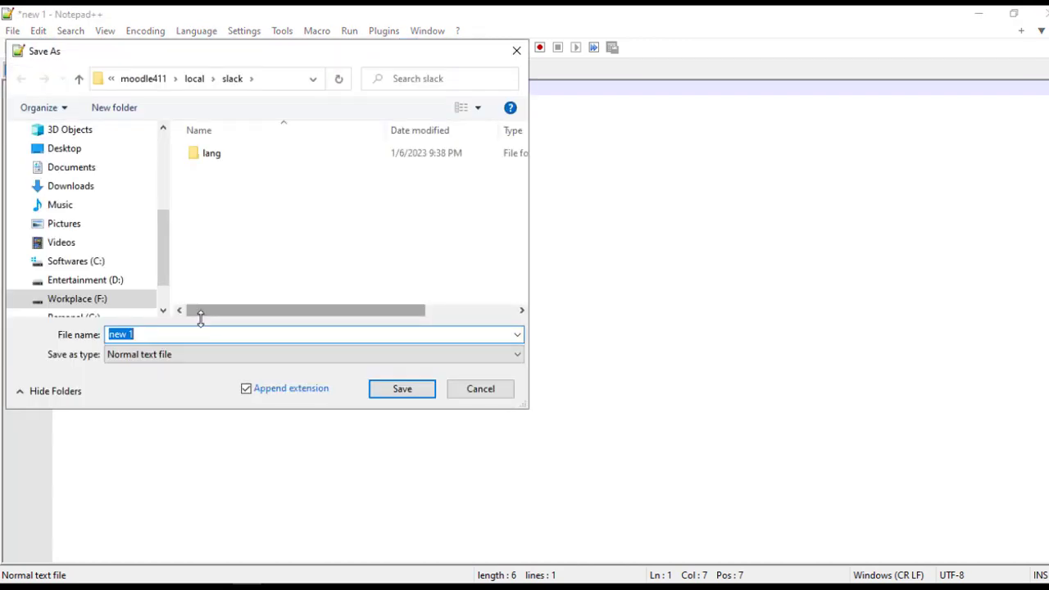
left_click(196, 336)
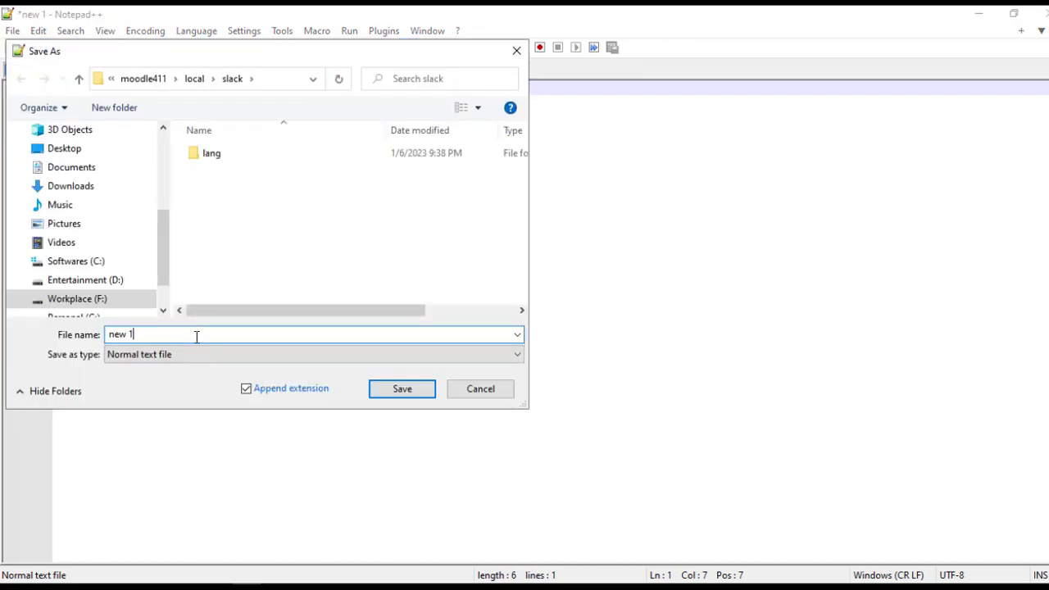
key("ctrl+a")
type("sy")
key("BackSpace")
type("tyles.cs")
type("s")
key("Return")
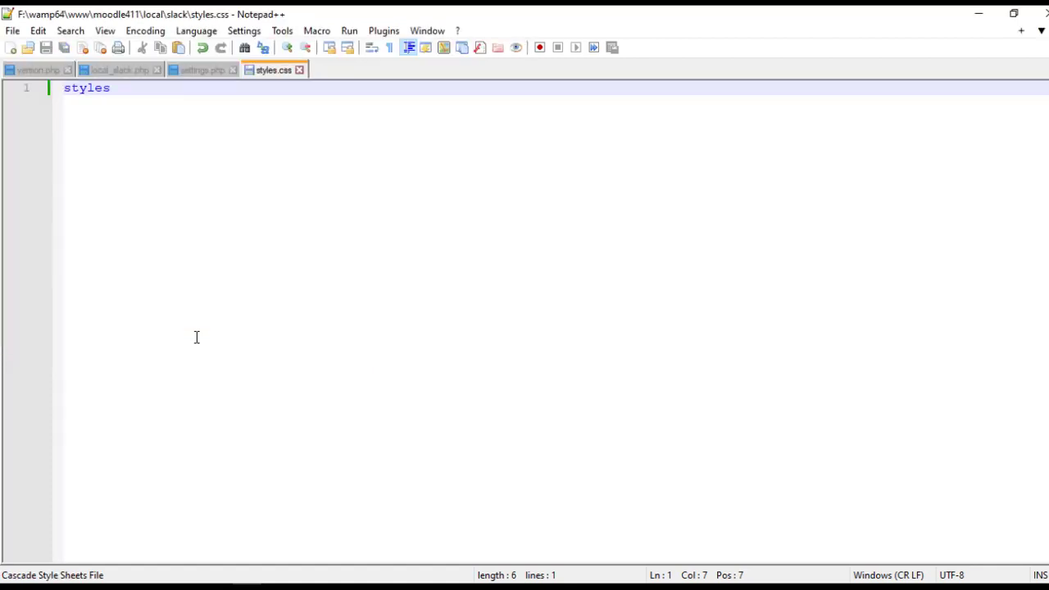
key("ctrl+n")
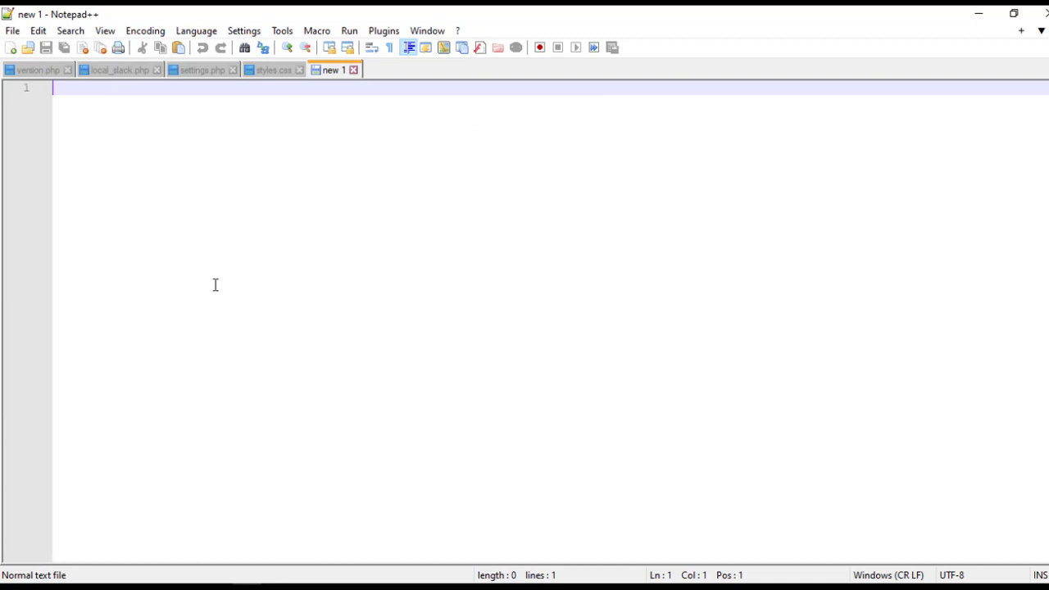
Paste the Slack Local Plugin installation and settings notes and save them as README.md
type("Slack Local Plugin ==================== Slack Local Plugin stores the userdata.  # Installation  Install the plugin from Site Administration > Plugins > Install plugins.  (or)  Add the plugin to /local/ directory.  Refresh the Moodle site, the installation will start.  # Settings  Site Administration > General > Slack")
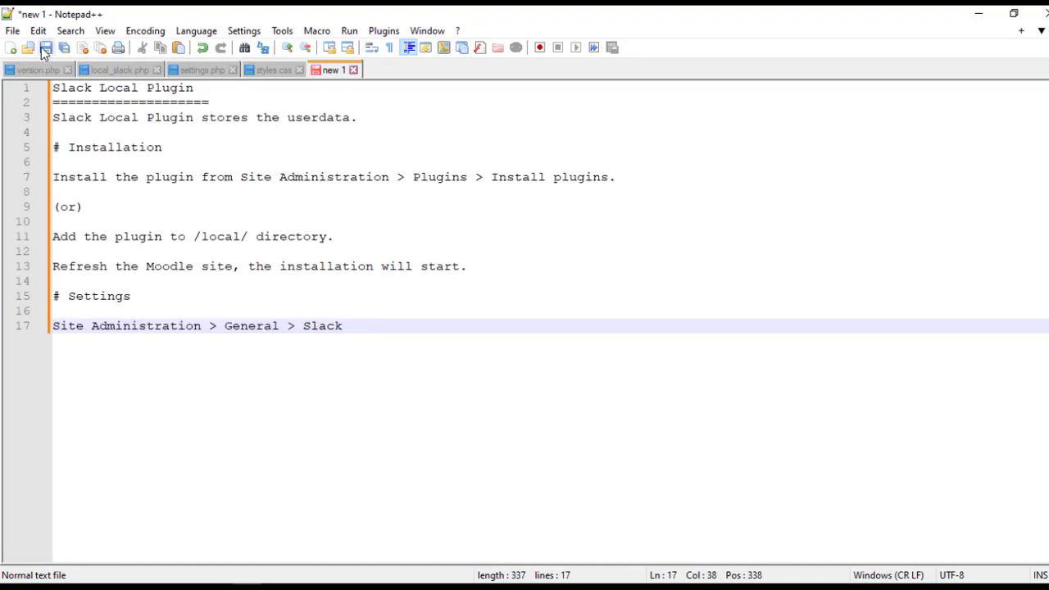
left_click(41, 47)
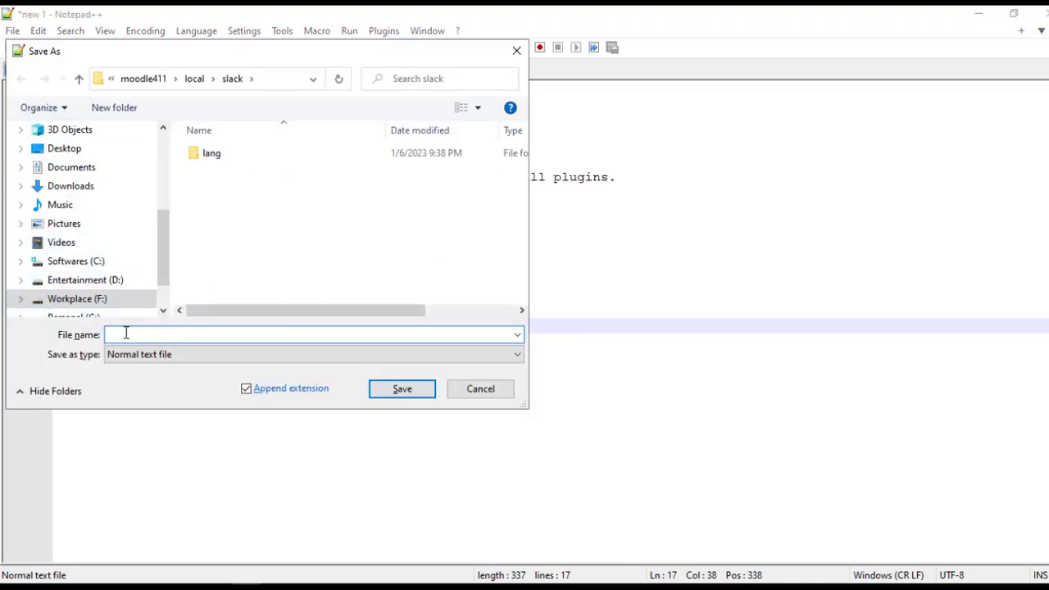
type("README.md")
left_click(392, 399)
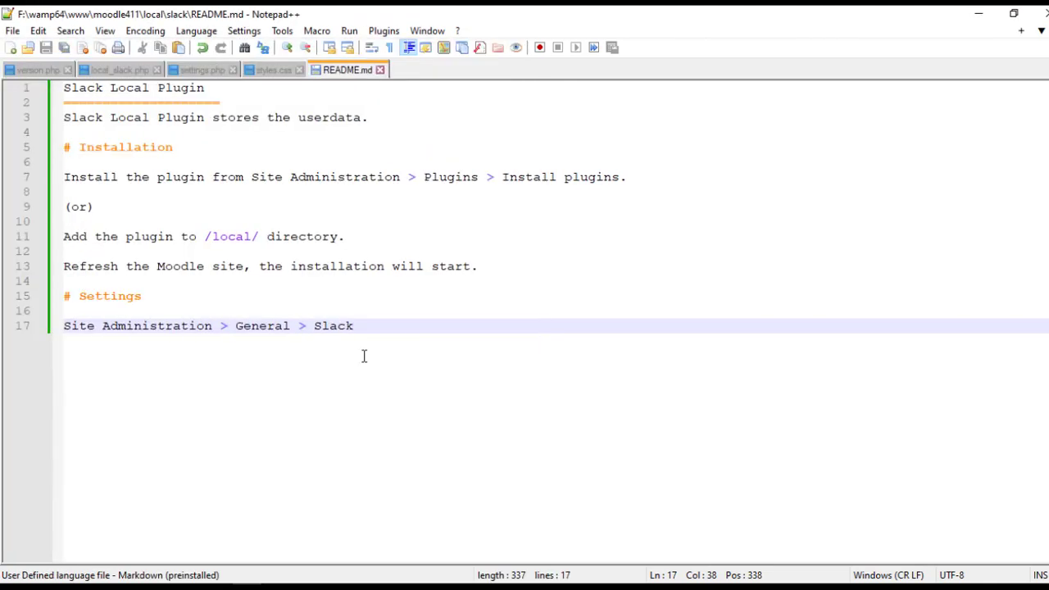
Add a 'db' folder inside local/slack, then go back to the blank document
key("alt+Tab")
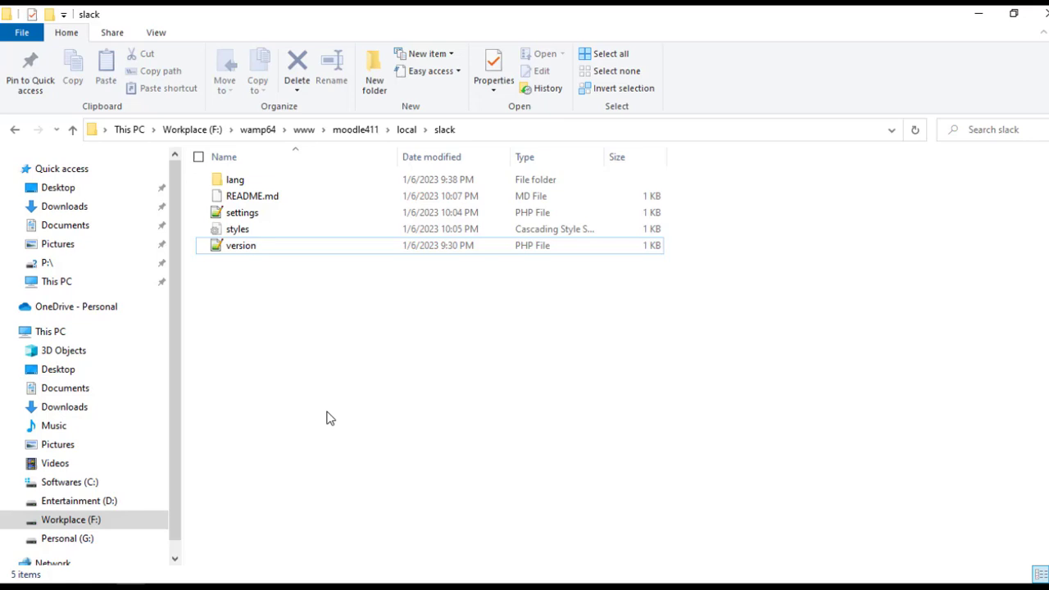
right_click(332, 337)
mouse_move(187, 525)
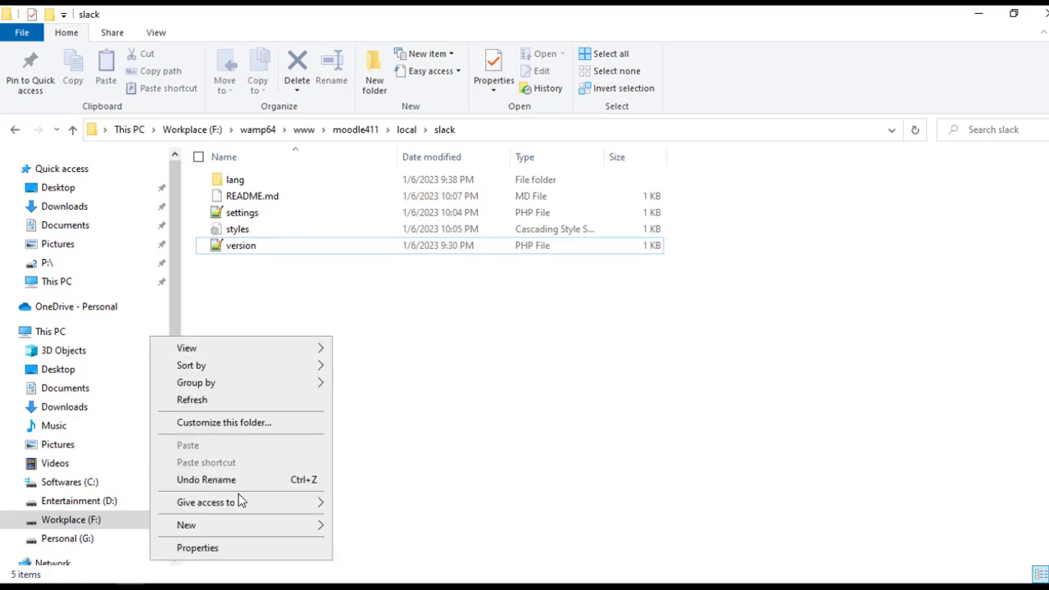
left_click(371, 369)
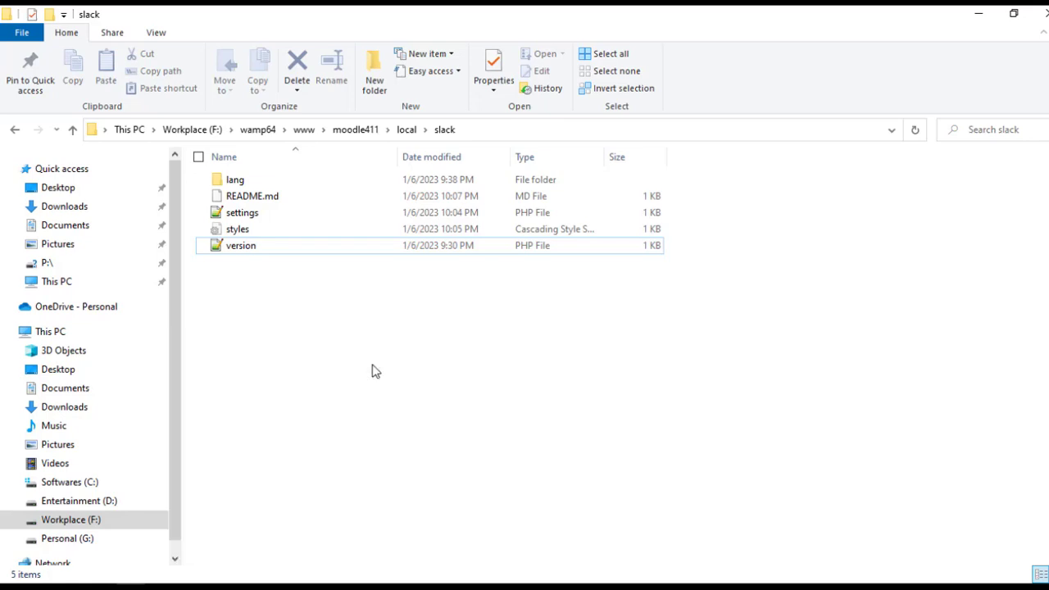
type("db")
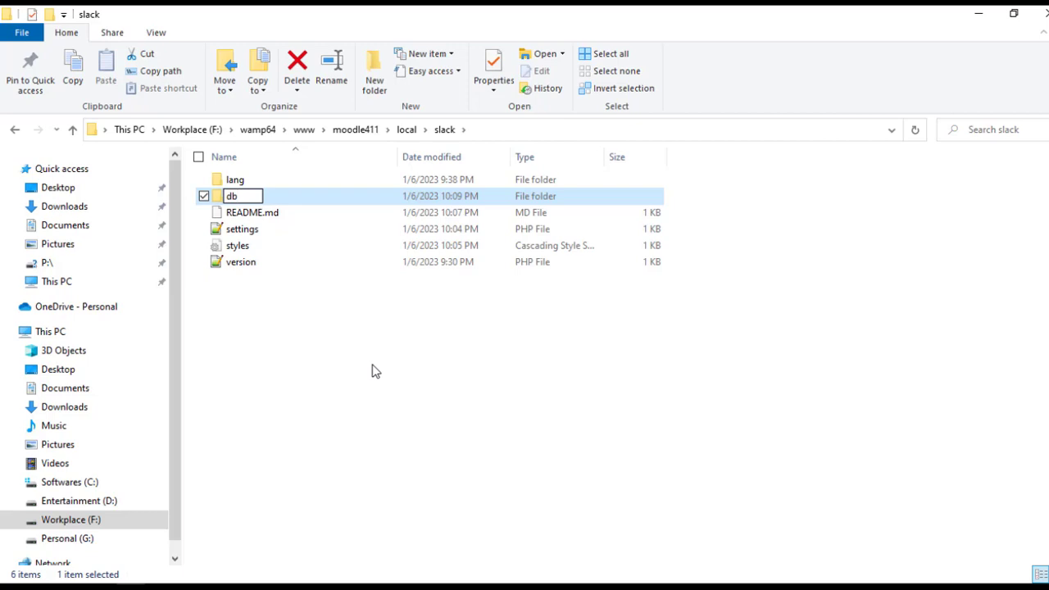
key("Return")
key("alt+Tab")
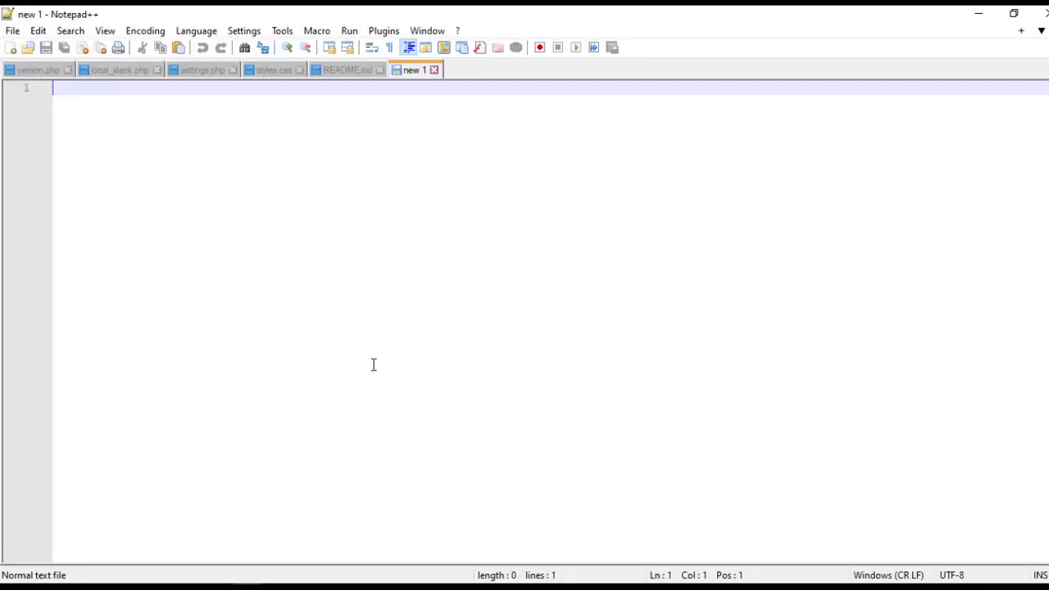
Paste the viewpages and managepages capabilities code and save it as db/access.php
key("ctrl+v")
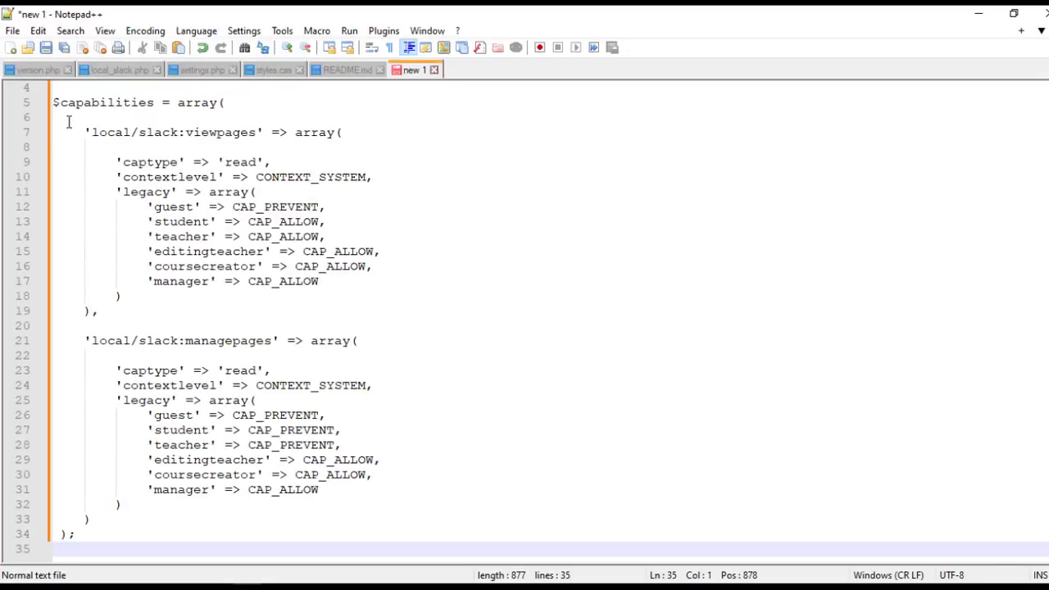
left_click(44, 54)
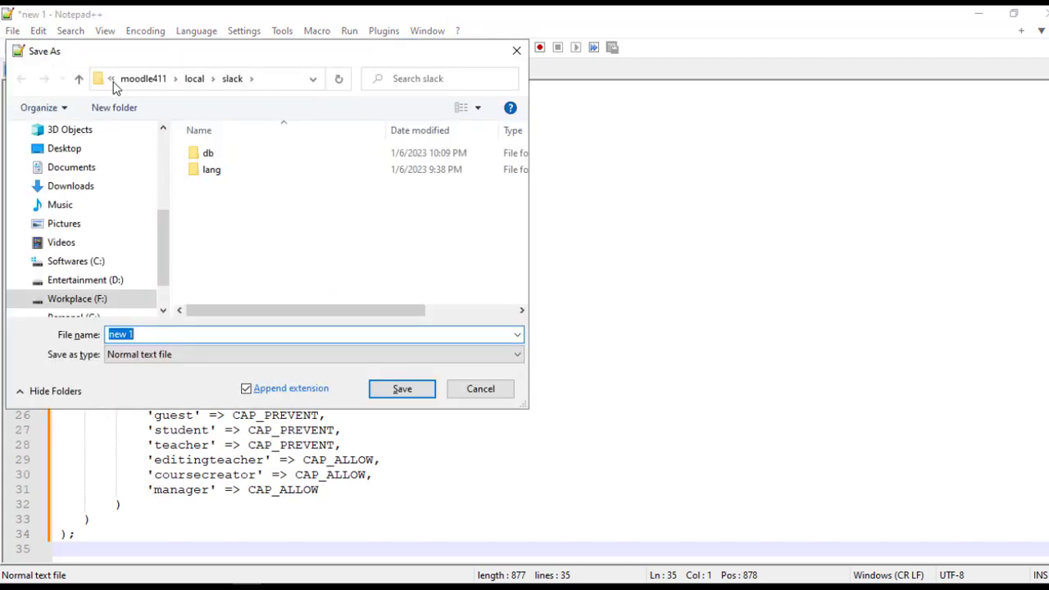
double_click(206, 152)
left_click(180, 334)
key("ctrl+a")
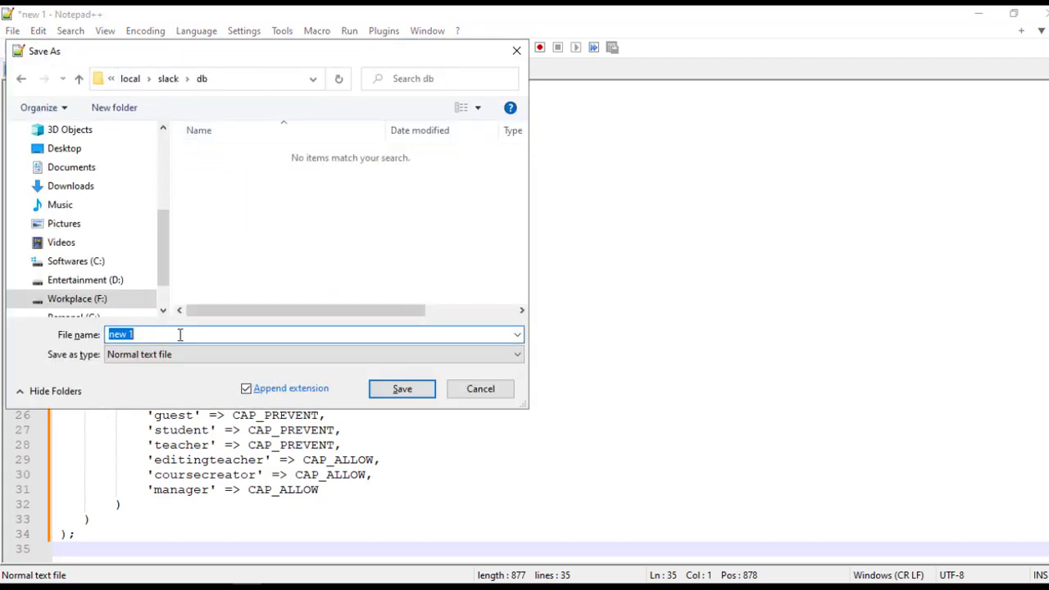
type("acces")
type("s.php")
key("Return")
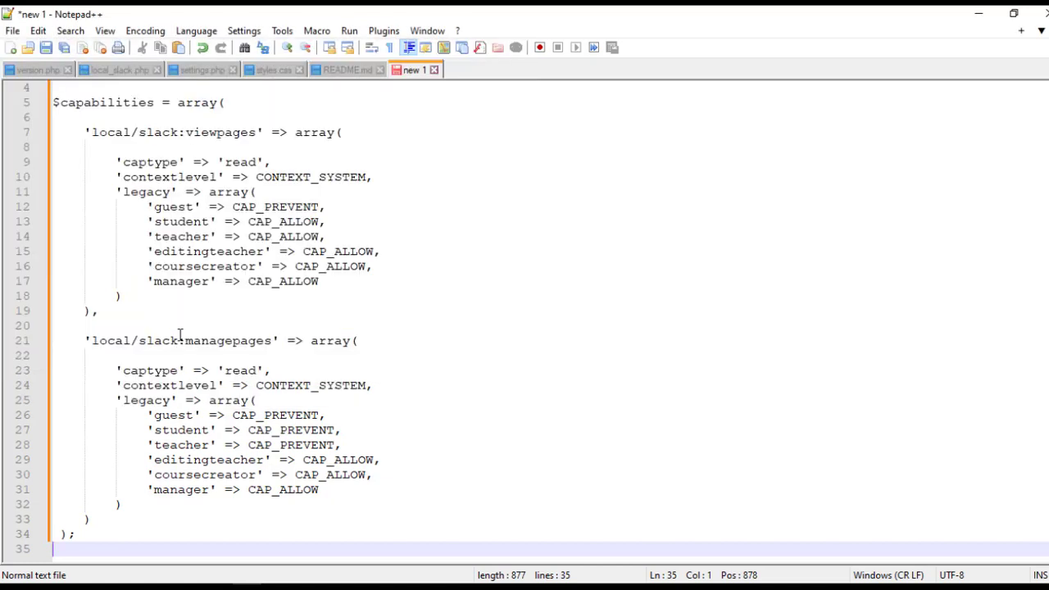
scroll(295, 311, "up", 1)
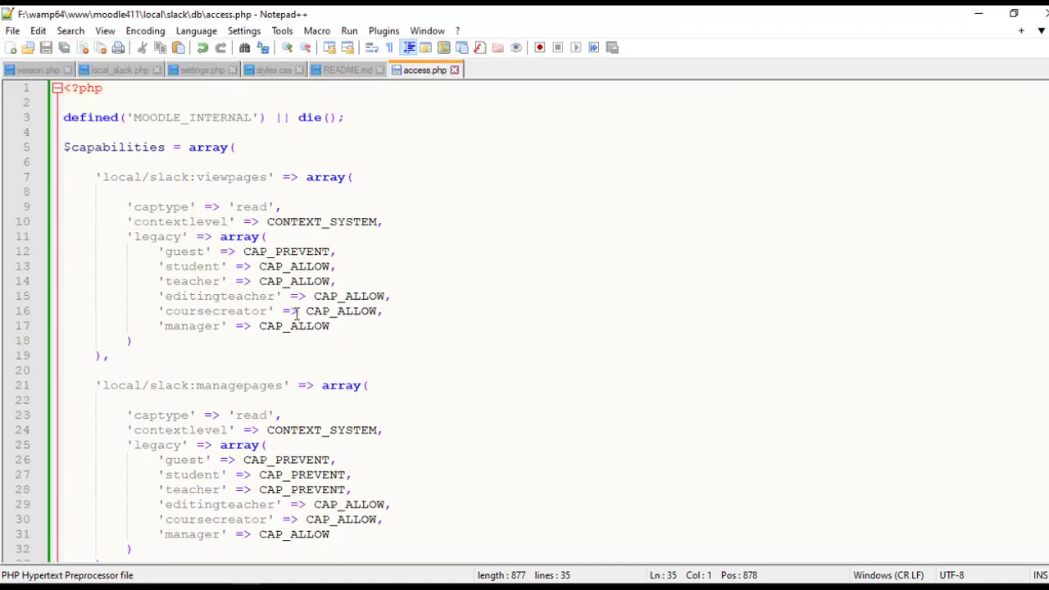
Walk through access.php: viewpages, managepages, captype, contextlevel, and guest/teacher/coursecreator permissions
left_click(101, 178)
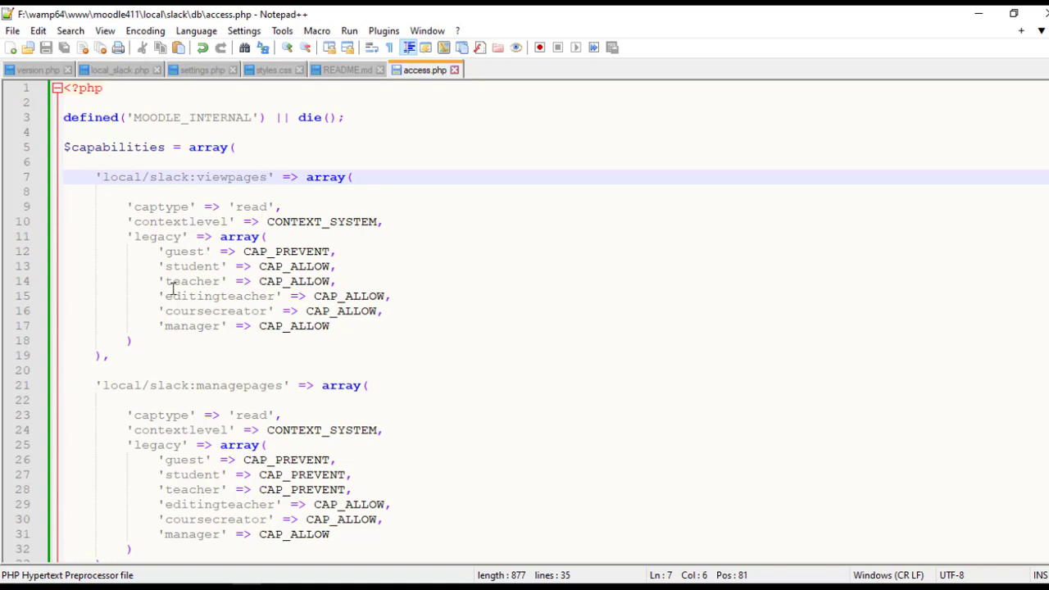
left_click(103, 385)
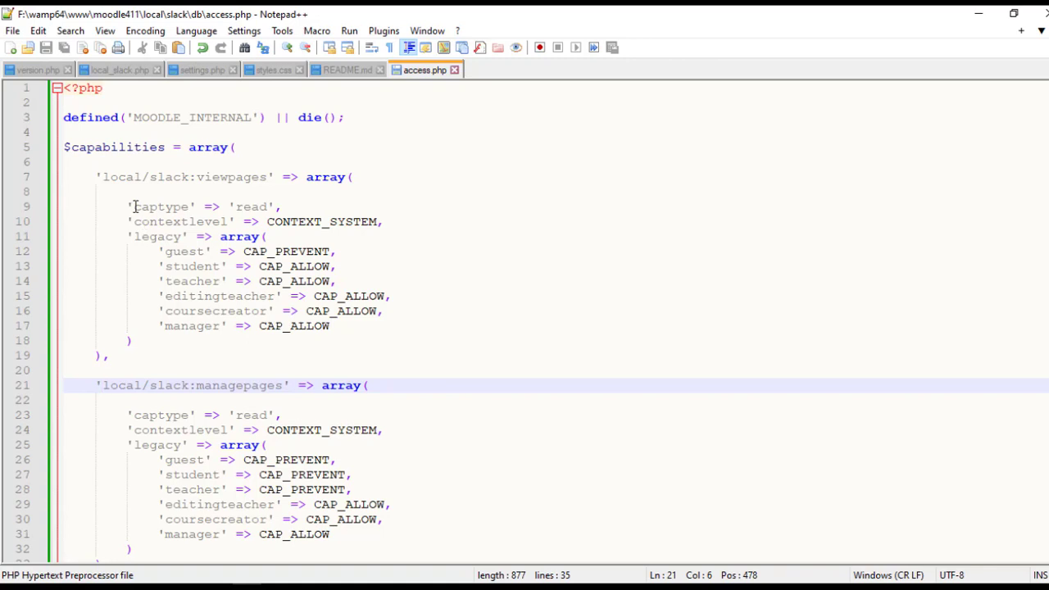
left_click(283, 207)
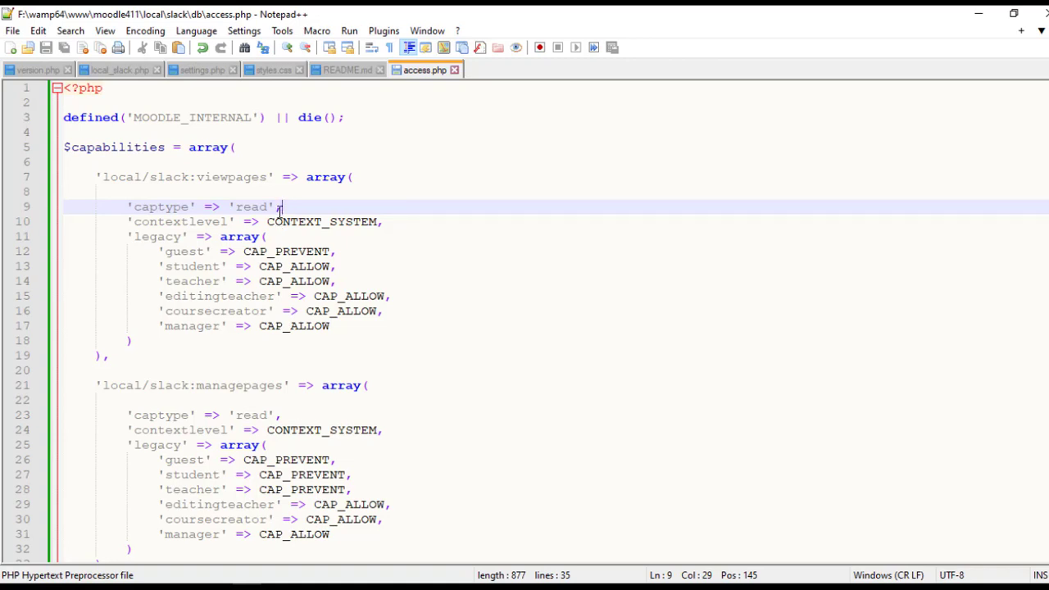
left_click(382, 222)
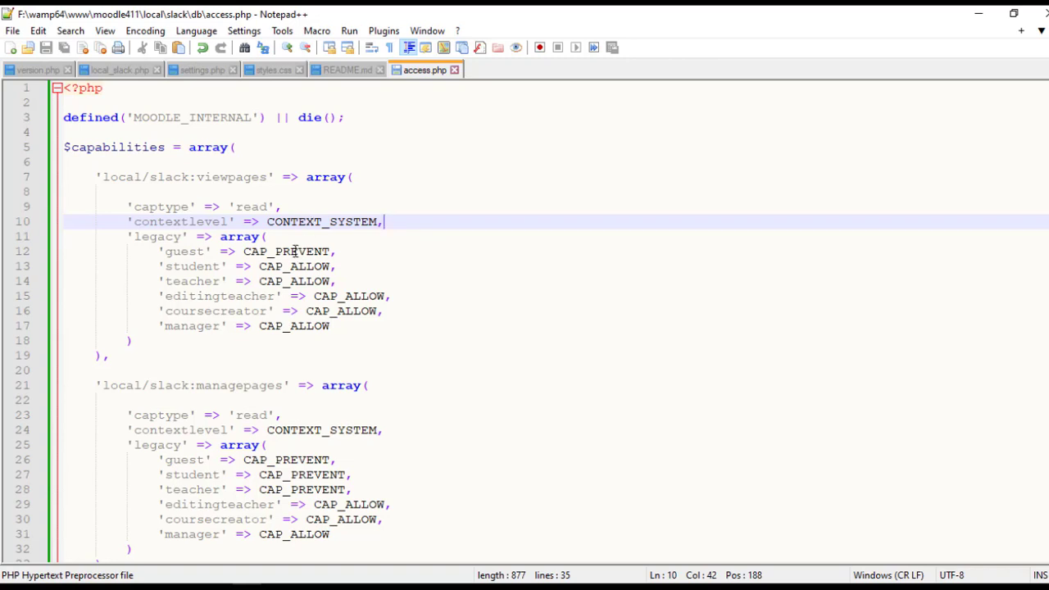
left_click(295, 252)
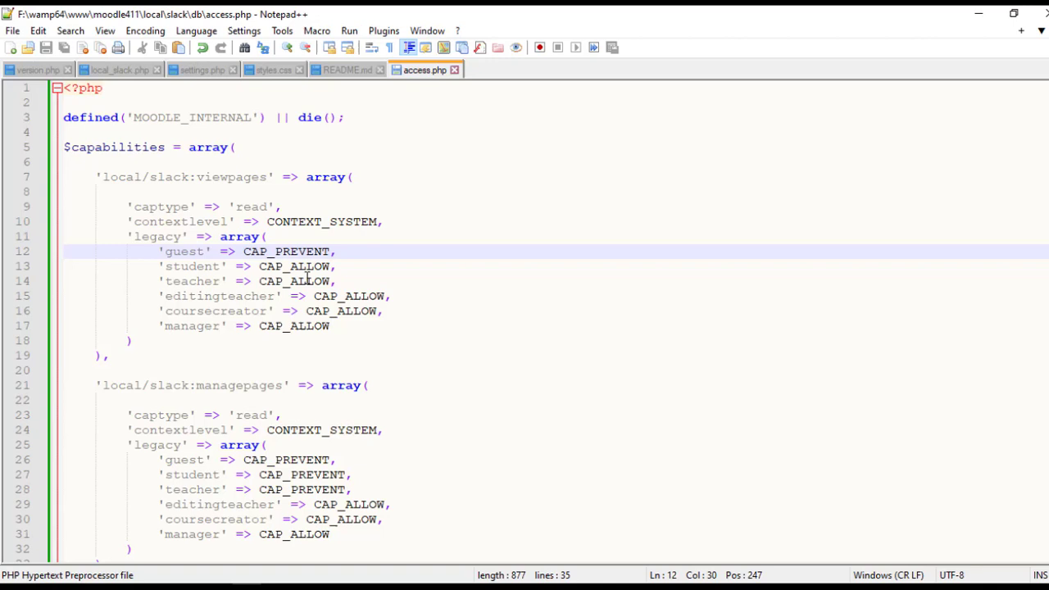
left_click(308, 281)
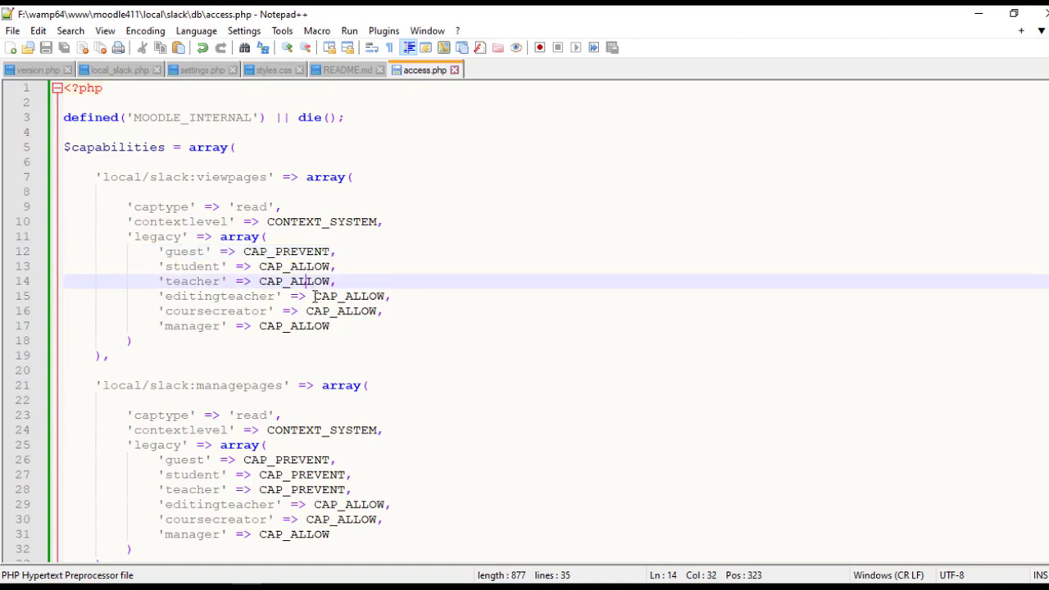
left_click(329, 312)
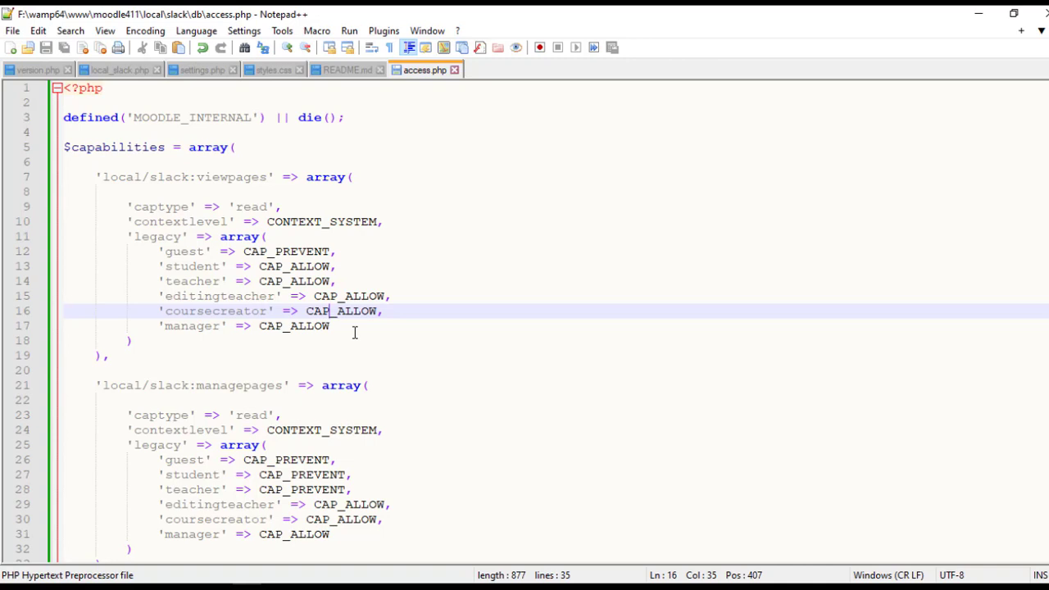
left_click(159, 252)
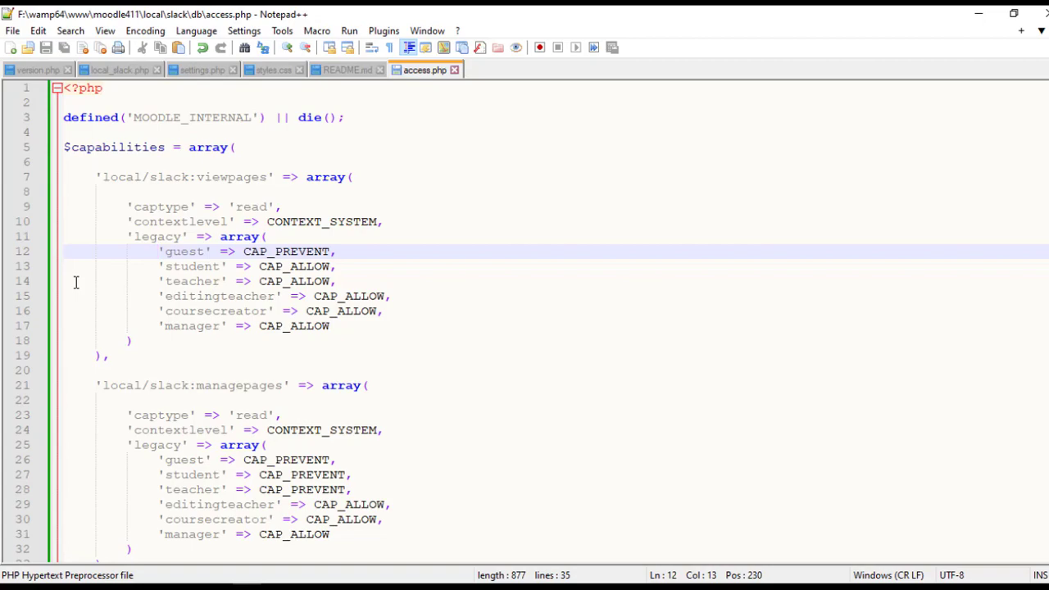
In Moodle, scroll through the server environment checks and continue past them
key("alt+Tab")
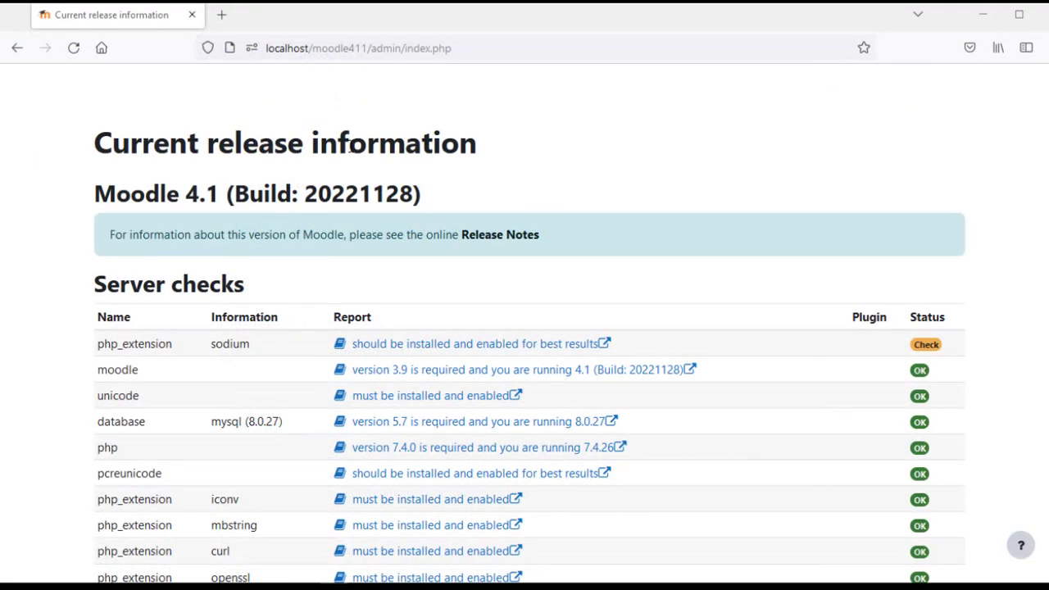
scroll(350, 147, "down", 2)
scroll(350, 154, "down", 3)
scroll(347, 152, "down", 4)
scroll(416, 347, "down", 5)
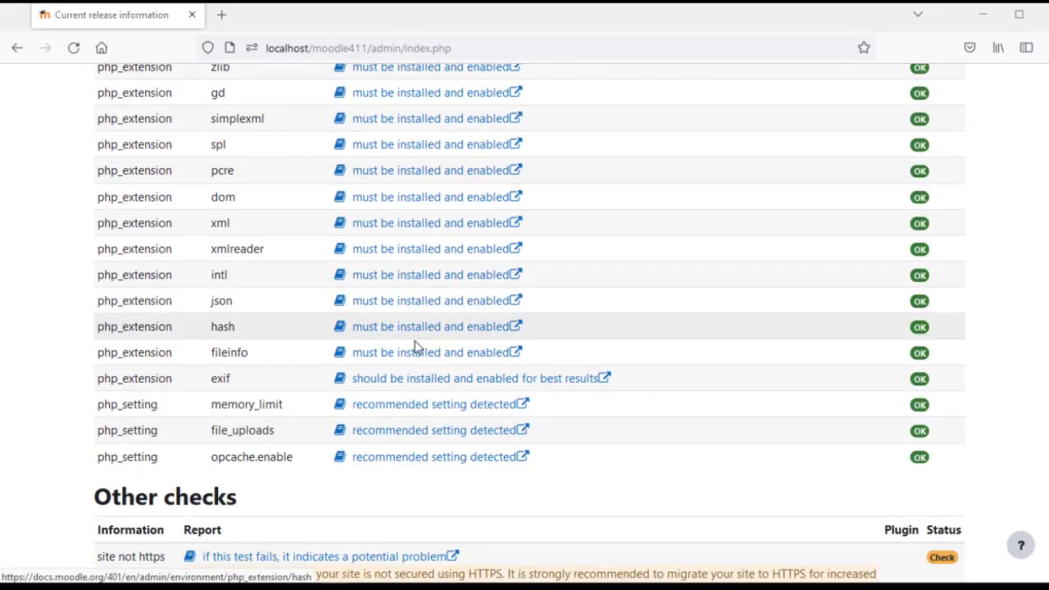
scroll(417, 347, "down", 4)
left_click(529, 560)
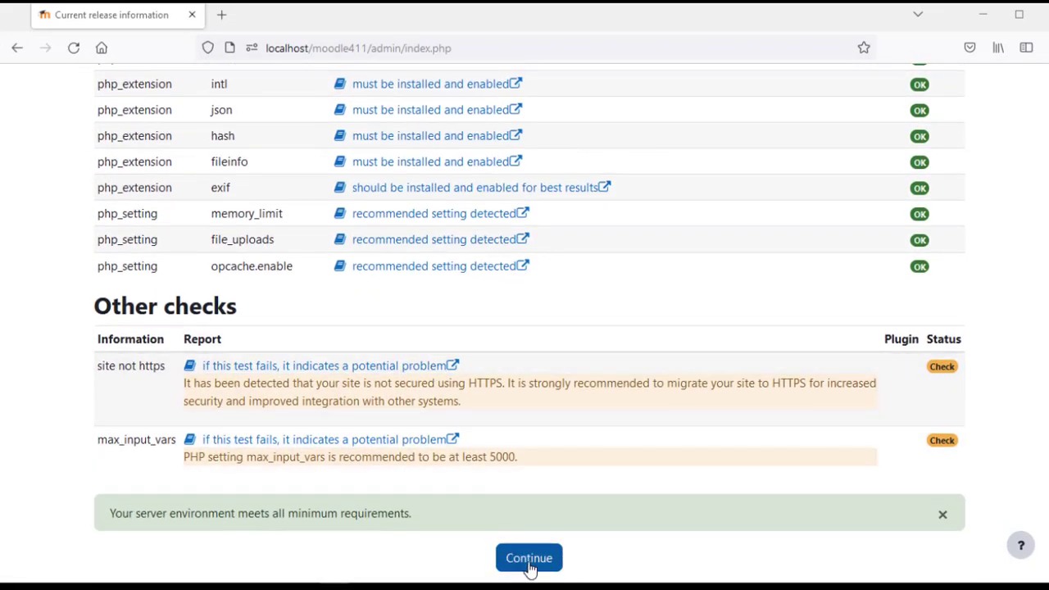
Upgrade the Moodle database to install local_slack, then continue from the success page
scroll(528, 557, "down", 1)
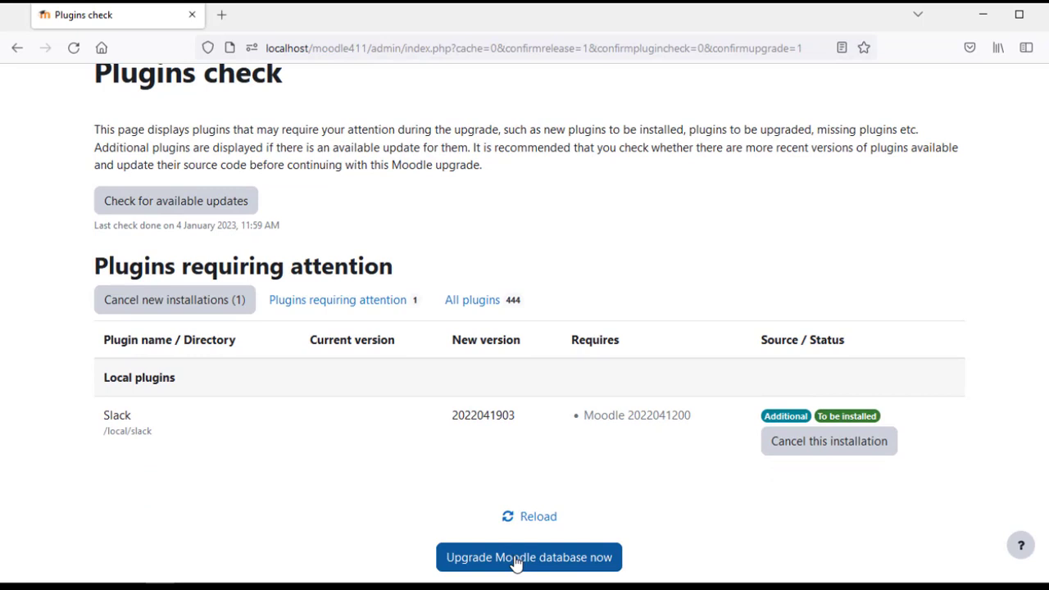
left_click(519, 562)
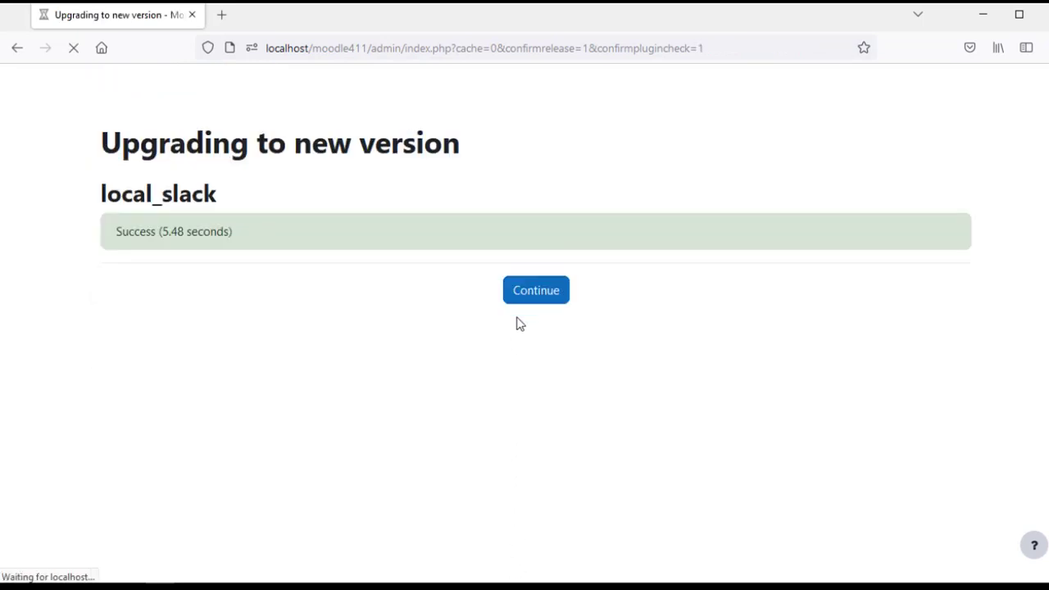
left_click(516, 291)
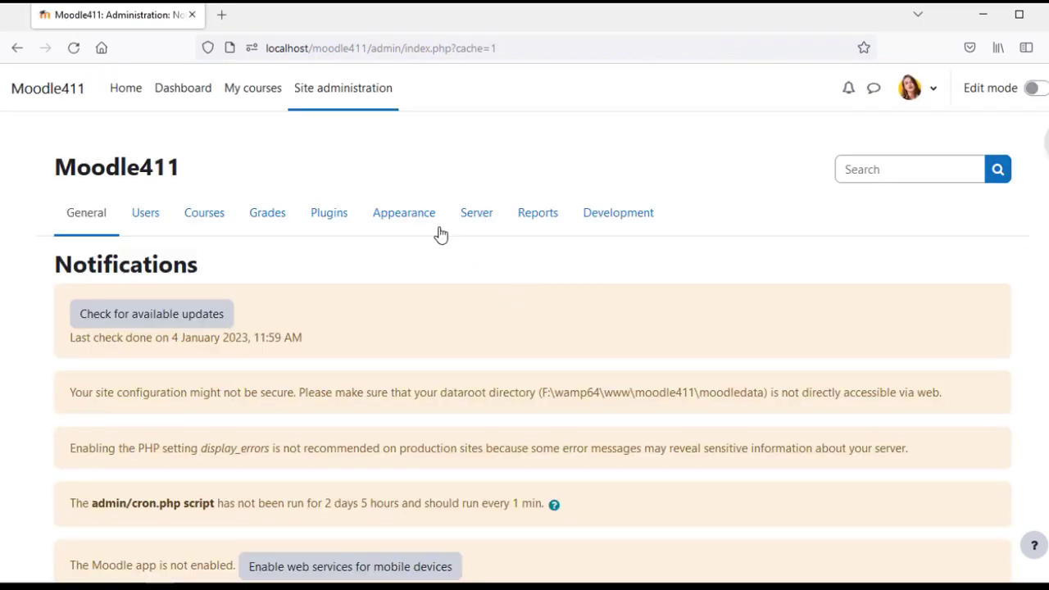
Open Site administration > General and scroll down to the Slack section's Userdata link
left_click(352, 107)
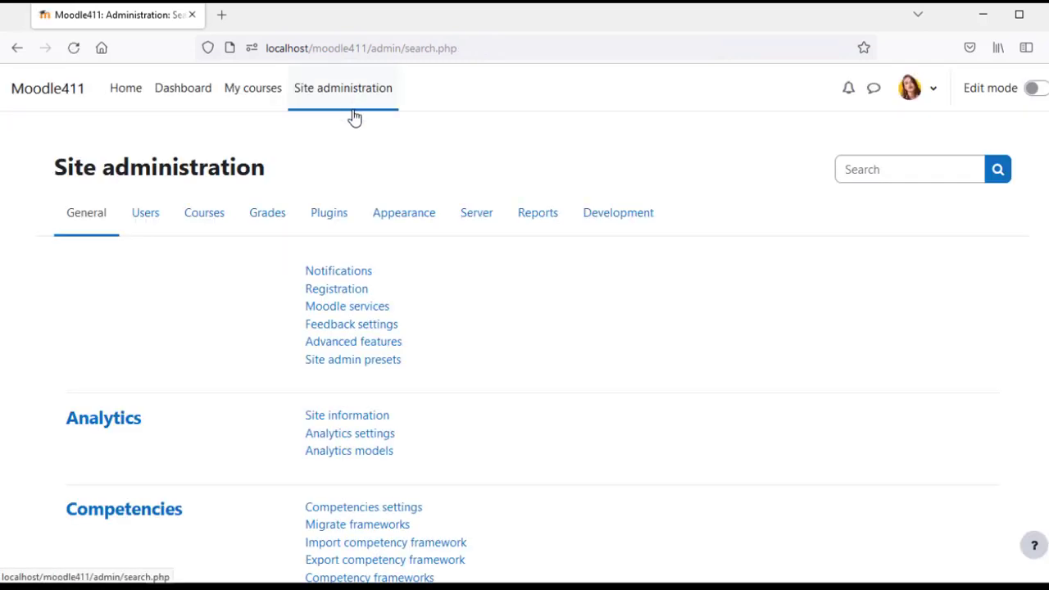
left_click(101, 233)
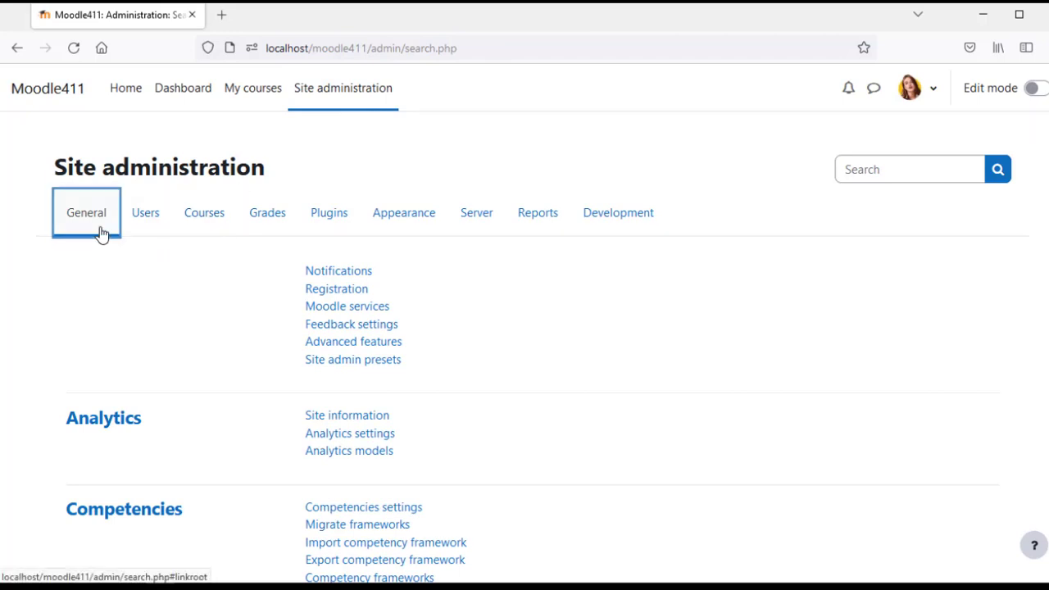
scroll(151, 332, "down", 3)
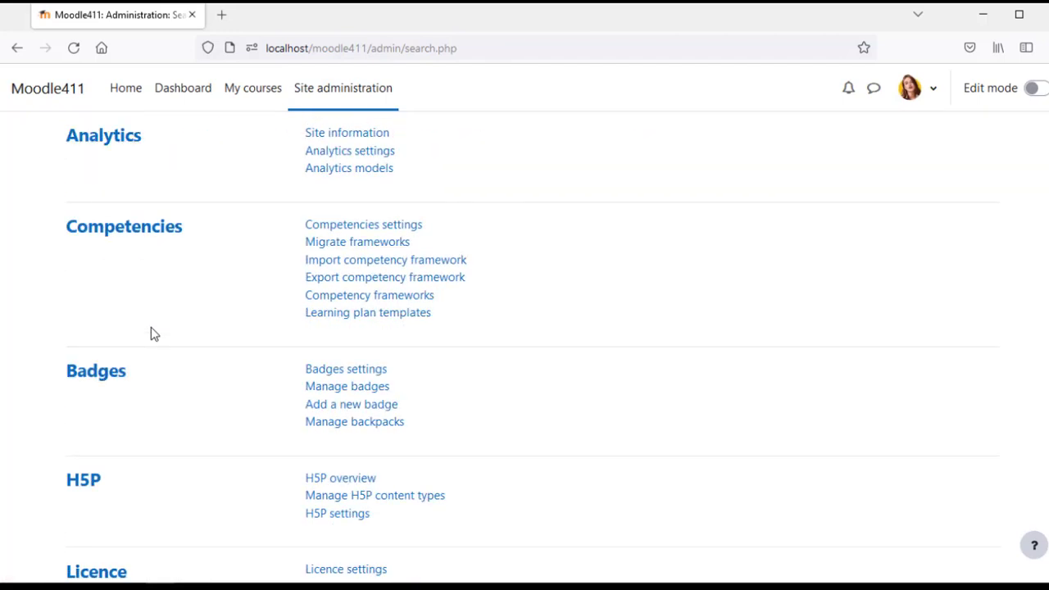
scroll(151, 333, "down", 3)
scroll(151, 332, "down", 2)
scroll(150, 332, "down", 2)
scroll(151, 332, "down", 1)
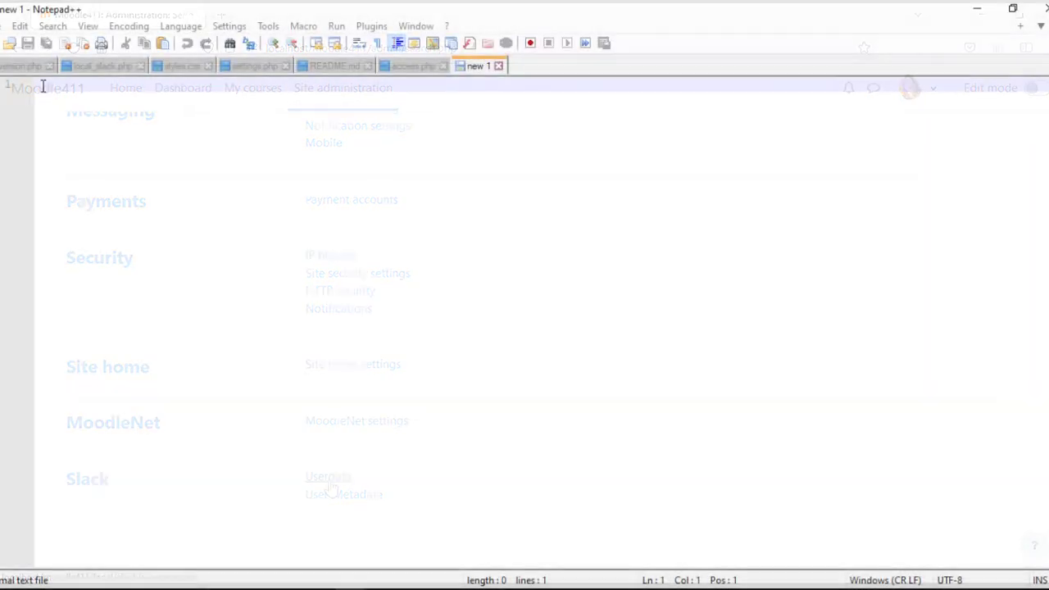
Paste the PHP opening tag and config.php require, saving the document as userdata.php
type("<?php  require('../../config.php');")
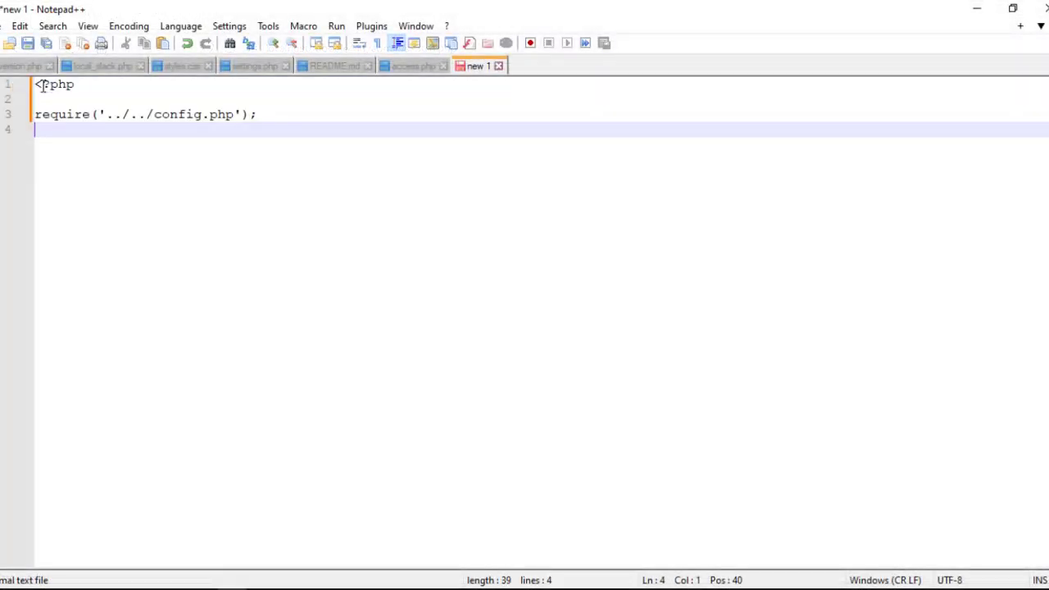
left_click(28, 44)
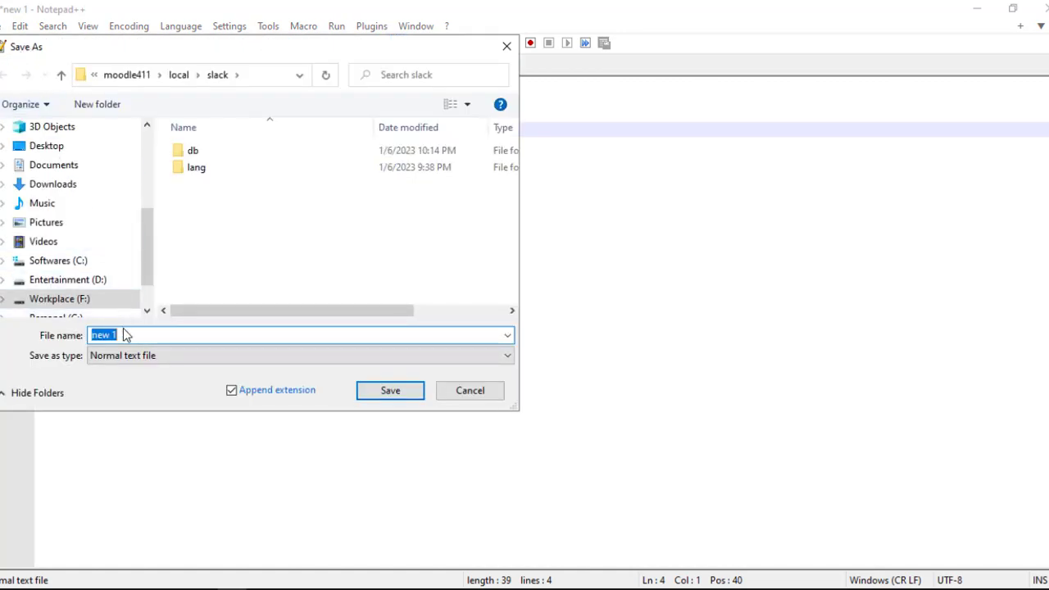
type("us")
type("erdata")
type(".php")
key("Return")
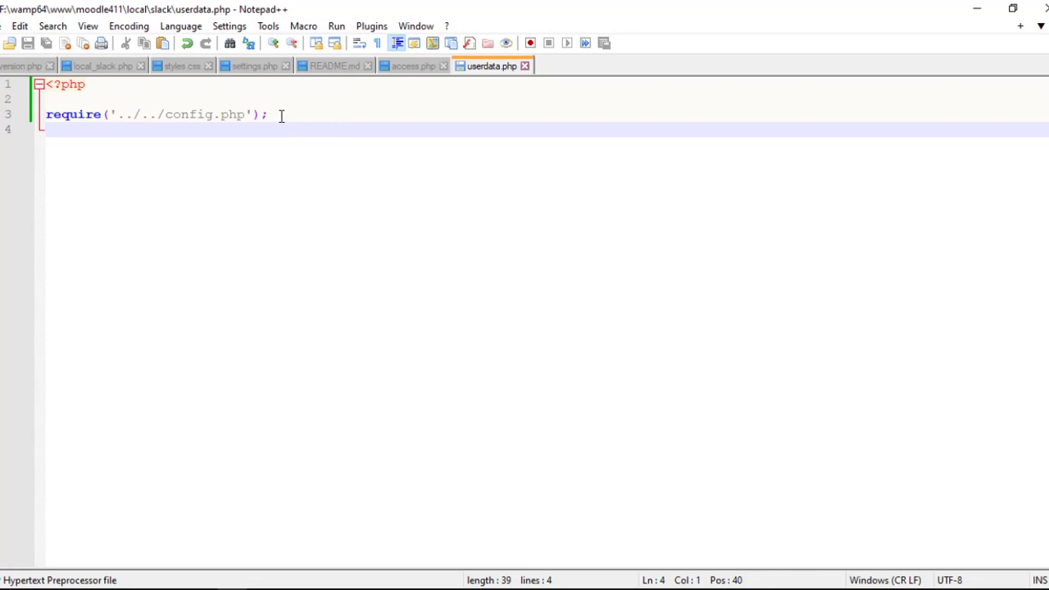
Add the adminlib.php require, optional_param path into $pageparams, and admin_externalpage_setup('userdata')
type("require_once($CFG->libdir.'/adminlib.php');")
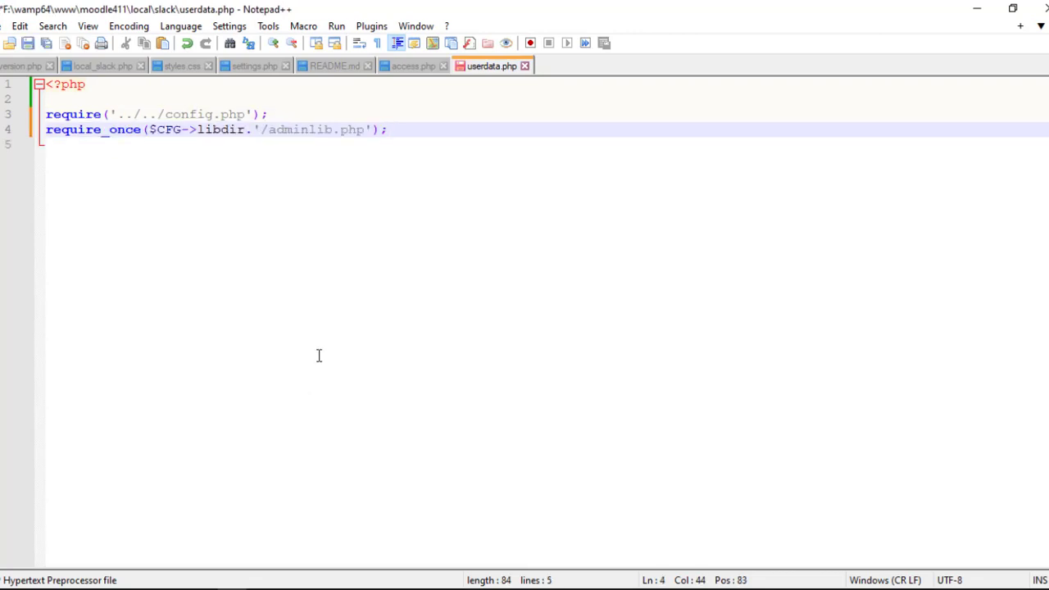
left_click(325, 129)
left_click(399, 129)
key("Return")
key("Return")
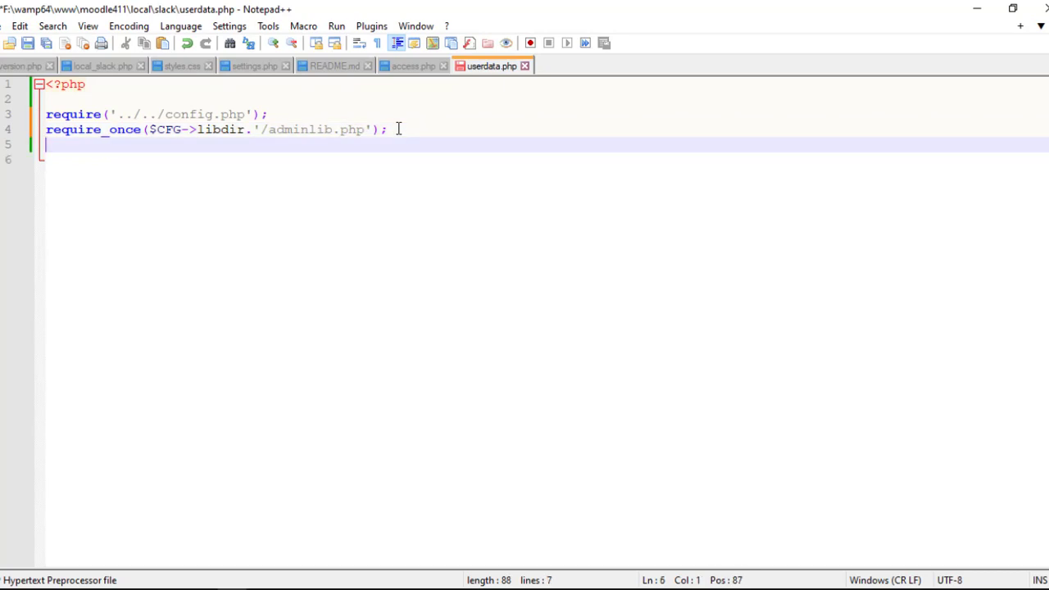
type("$path = optional_param('path', '', PARAM_PATH); // $nameofarray = optional_param_array('nameofarray', null, PARAM_INT); $pageparams = array();  if ($path) {     $pageparams['path'] = $path; } admin_externalpage_setup('userdata', '', $pageparams);")
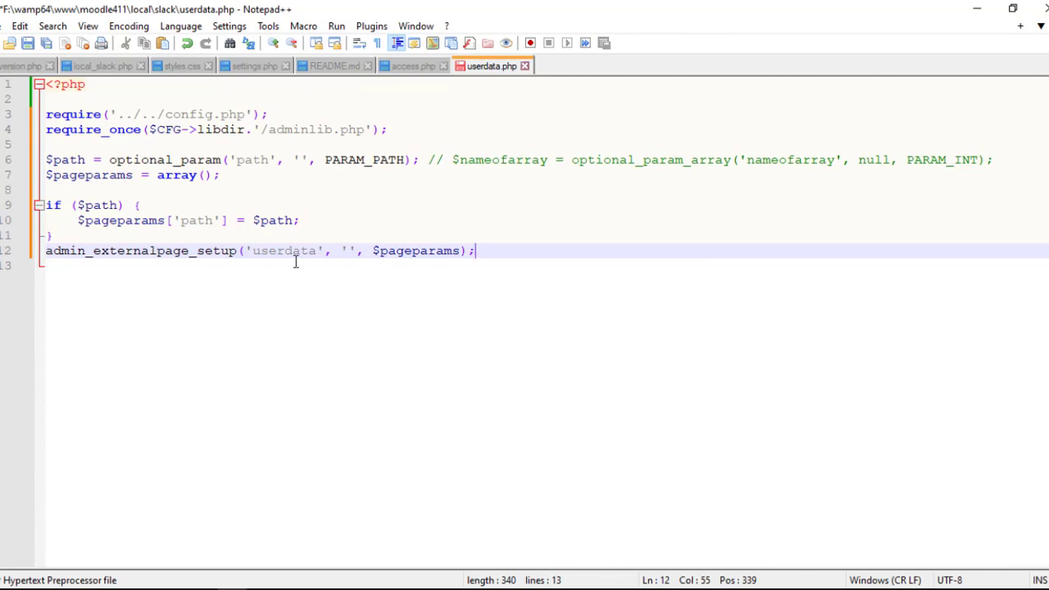
left_click(127, 250)
left_click(296, 261)
left_click(479, 254)
Add globals, set_url('/local/slack/userdata.php'), require_login(), plus admin layout and system context lines
key("Return")
key("Return")
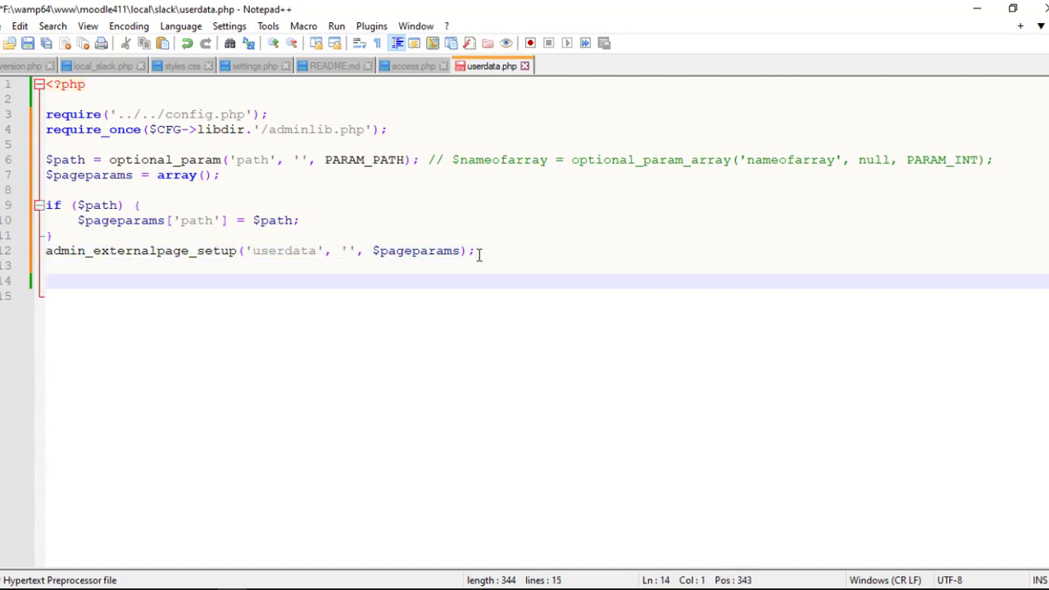
type("global $CFG, $USER, $DB, $OUTPUT, $PAGE;")
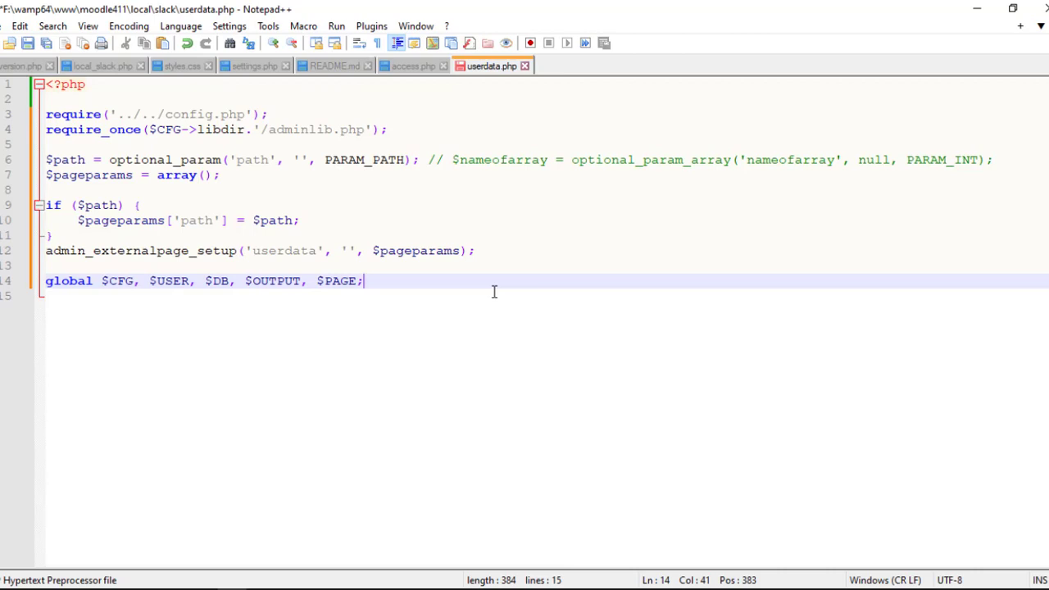
key("Return")
key("Return")
type("$PAGE->set_url('/local/slack/userdata.php');")
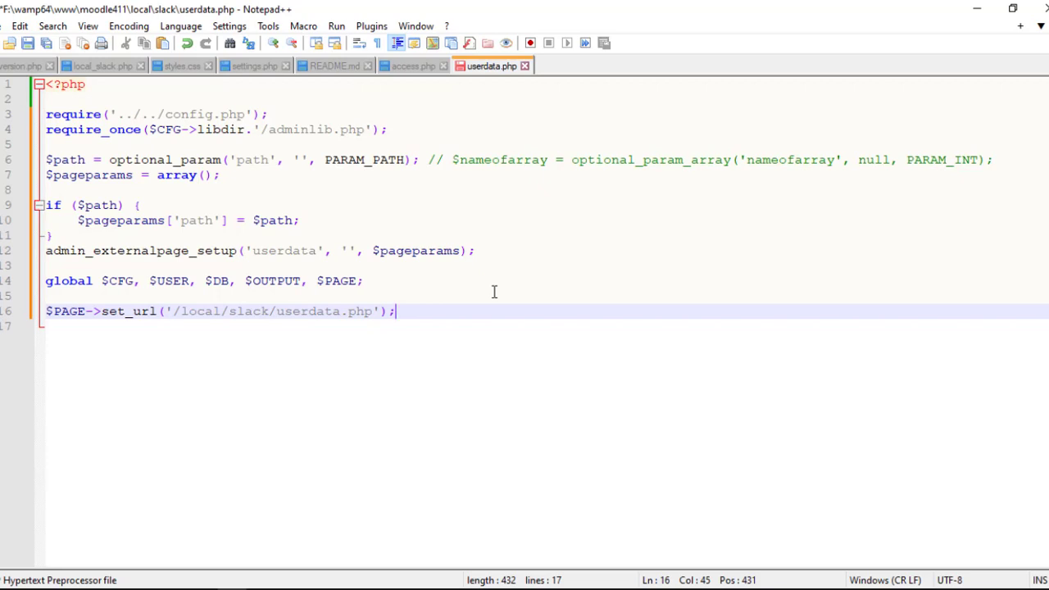
key("Return")
key("Return")
type("require_login();")
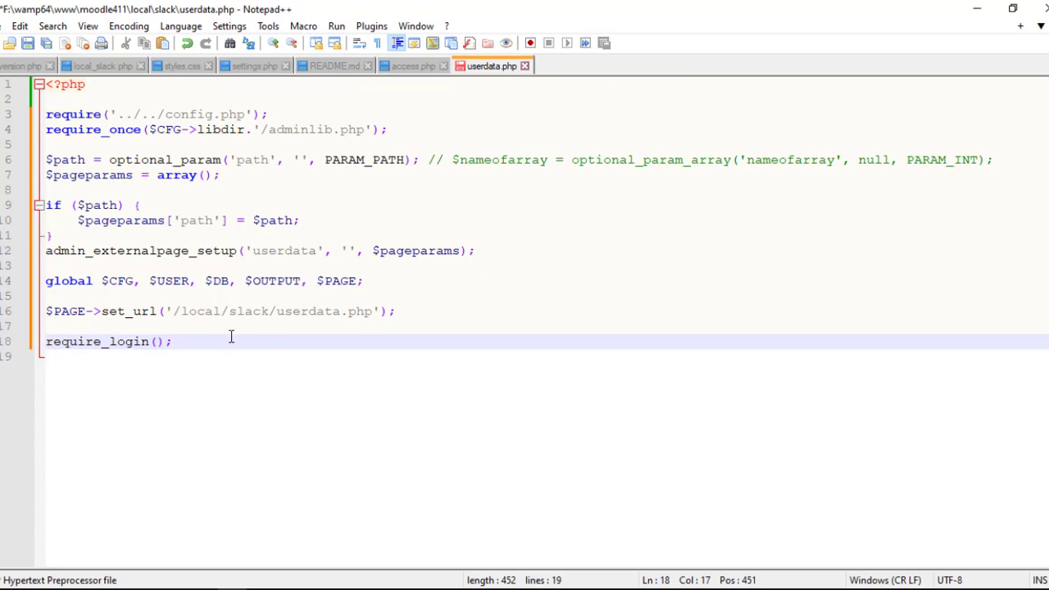
key("Return")
key("Return")
type("$PAGE->set_pagelayout('admin'); $context = context_system::instance(); $PAGE->set_context($context);")
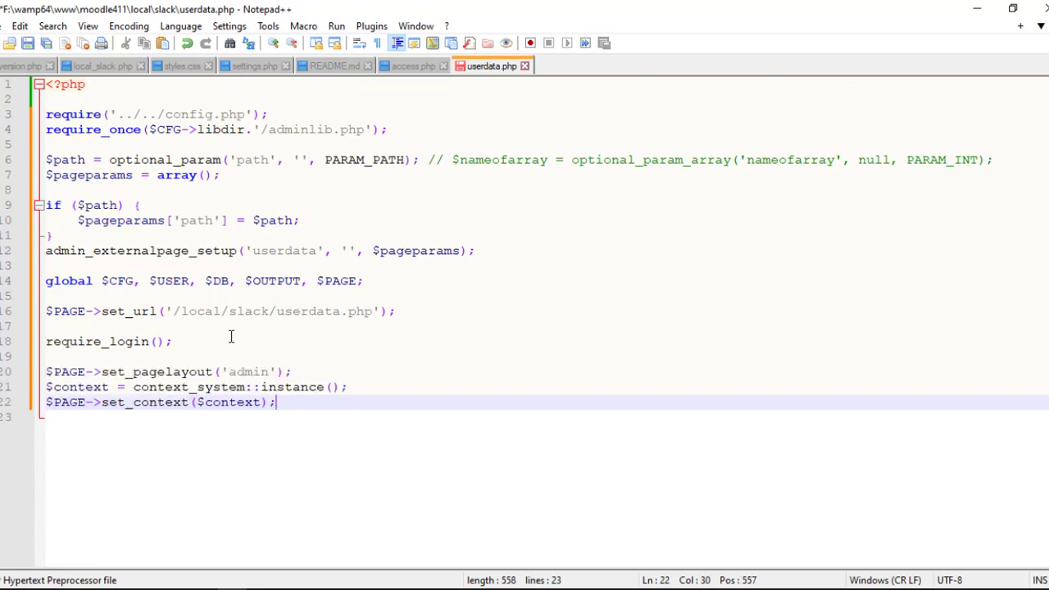
left_click(300, 372)
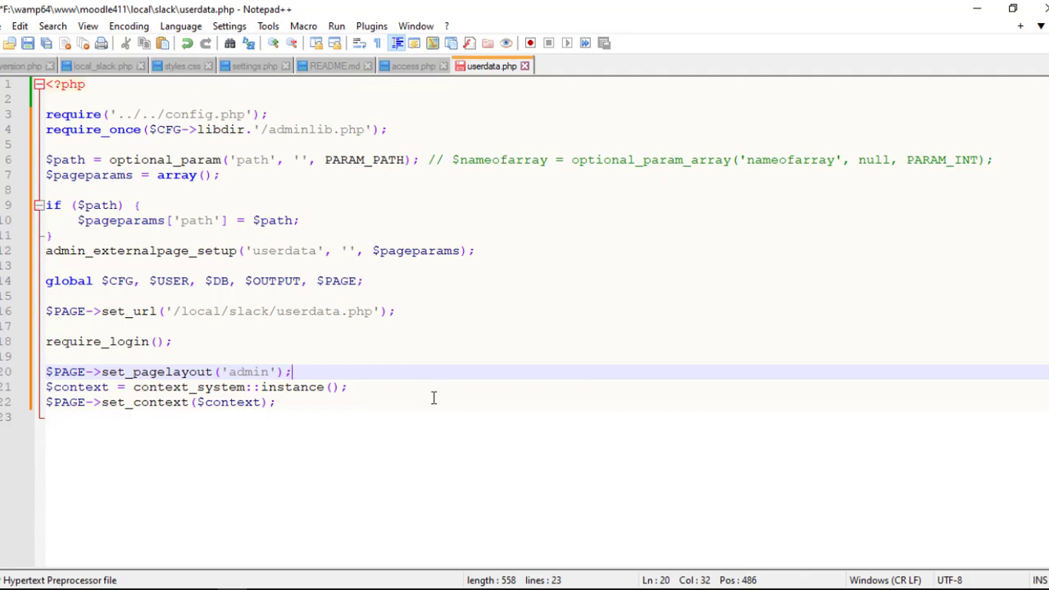
left_click(322, 387)
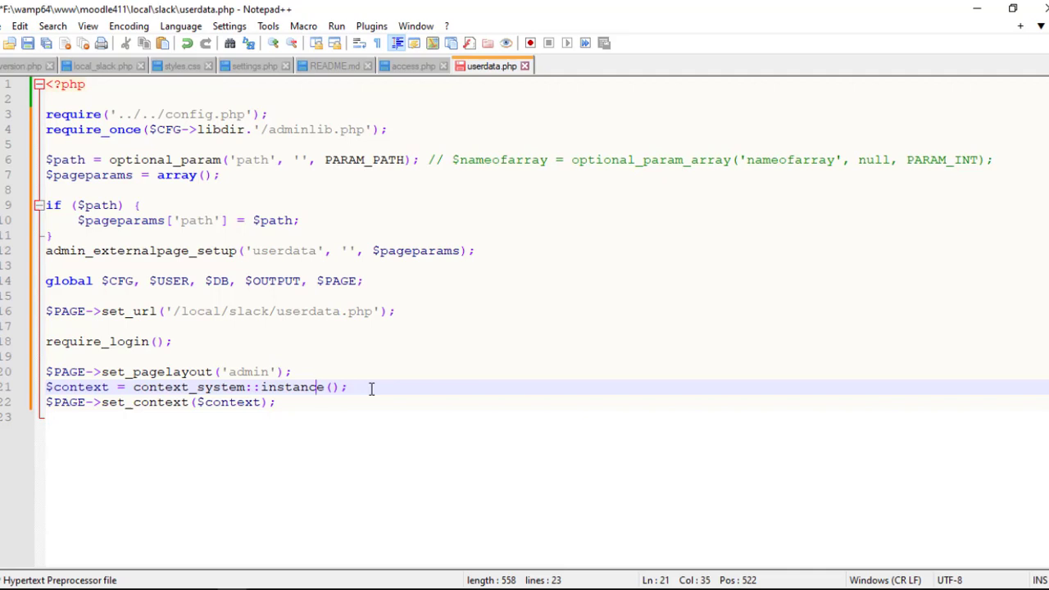
left_click(283, 402)
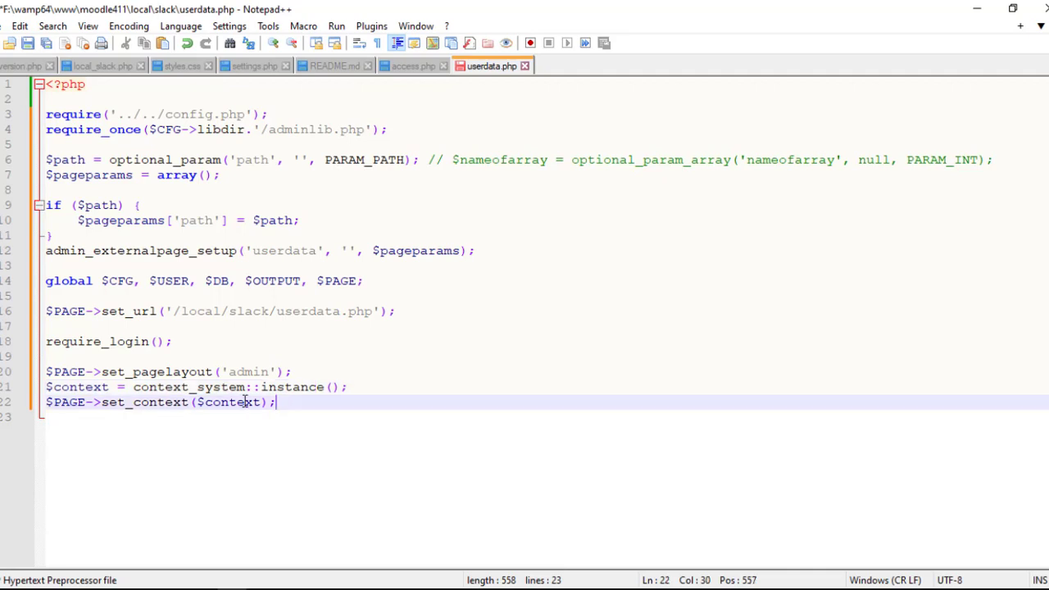
key("shift+Up")
key("shift+Home")
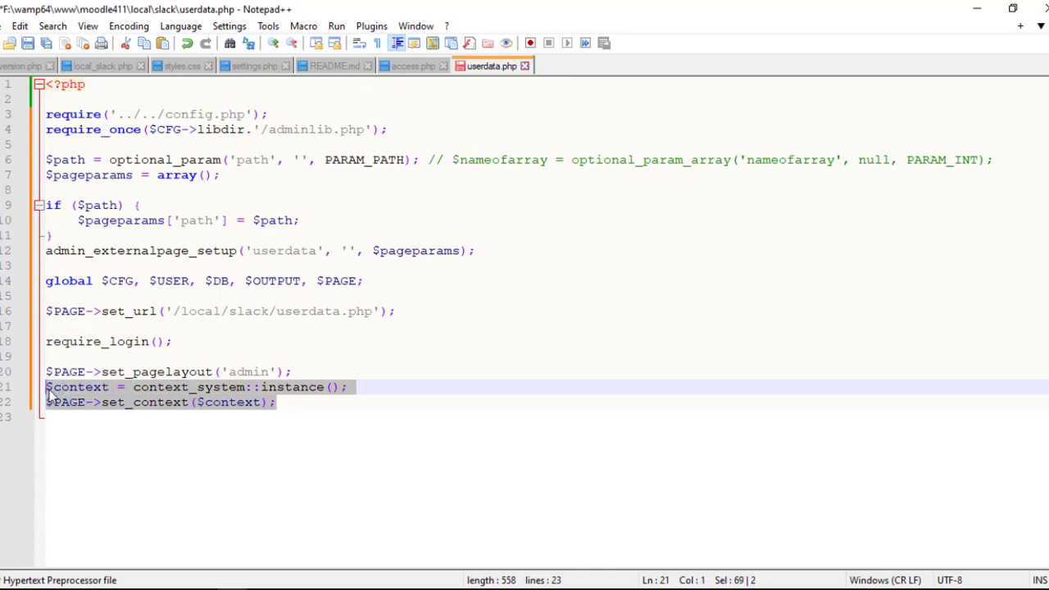
left_click(282, 403)
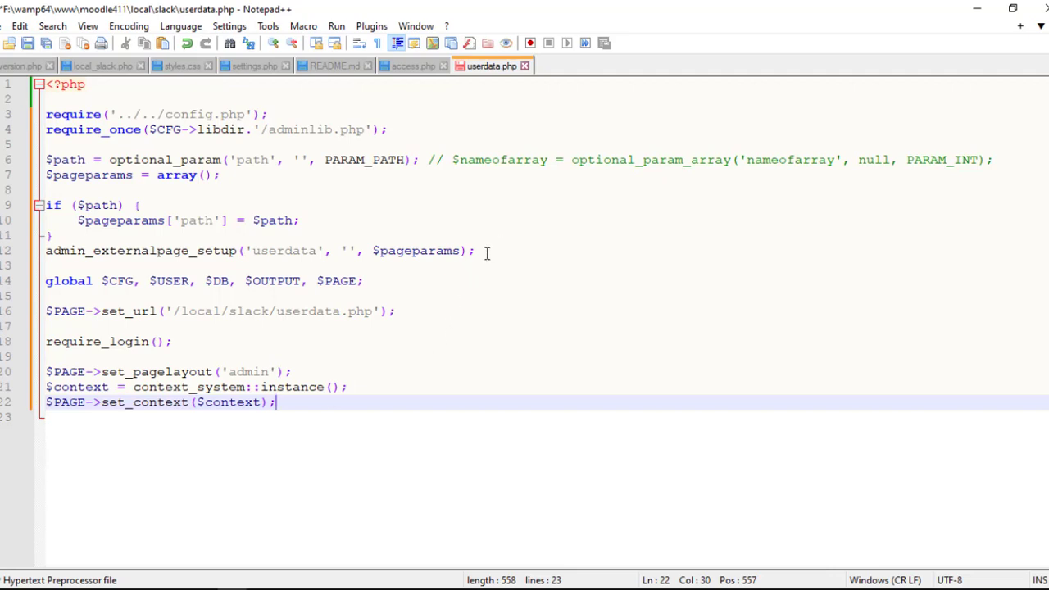
Move the admin_externalpage_setup line from line 12 to line 23, after the set_context code
left_click_drag(488, 253, 36, 253)
key("ctrl+c")
key("Delete")
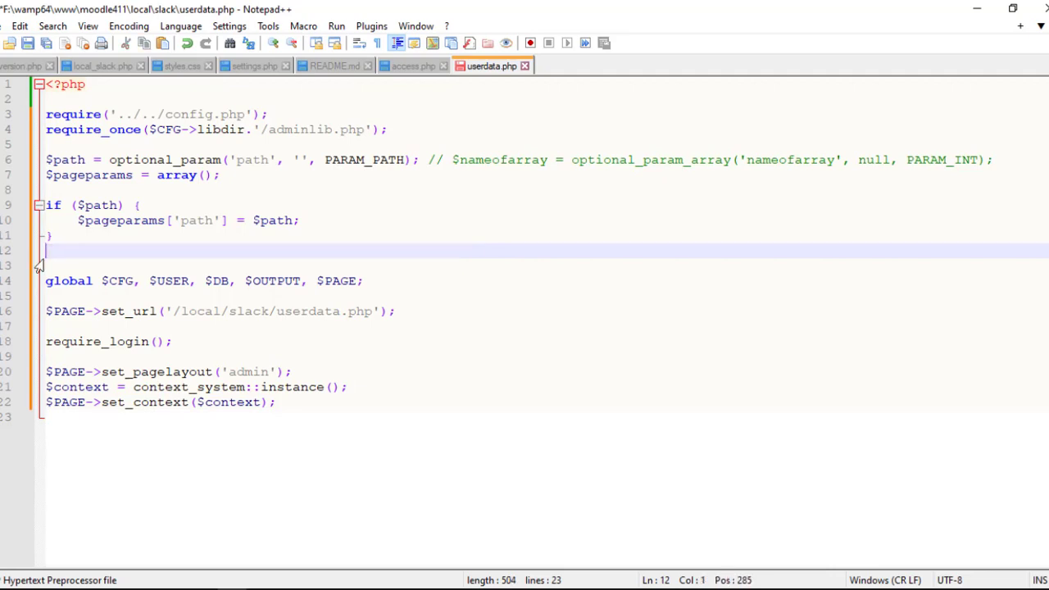
key("Delete")
left_click(305, 392)
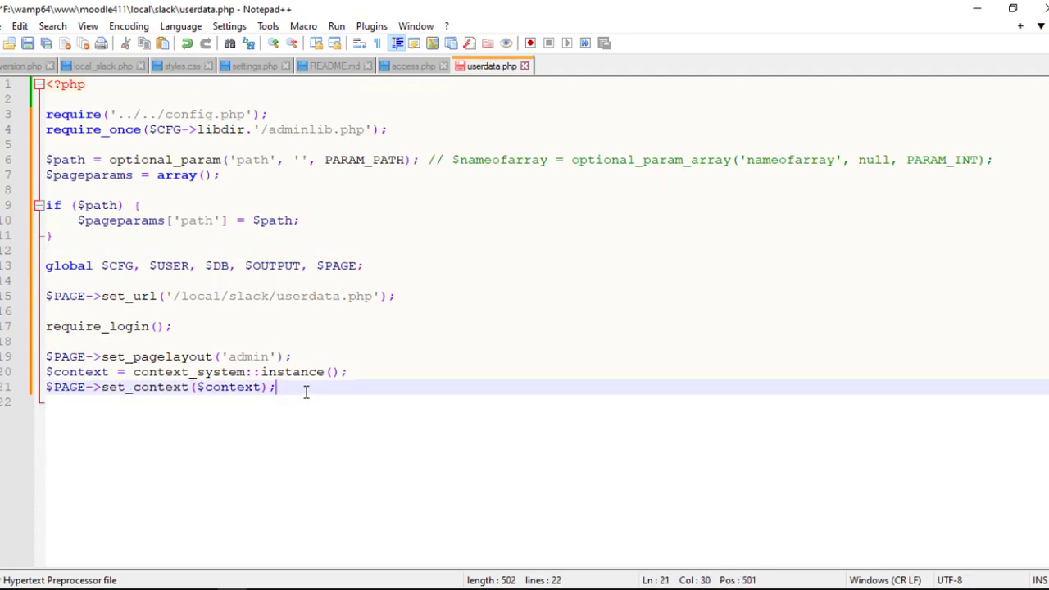
key("Return")
key("Return")
key("ctrl+v")
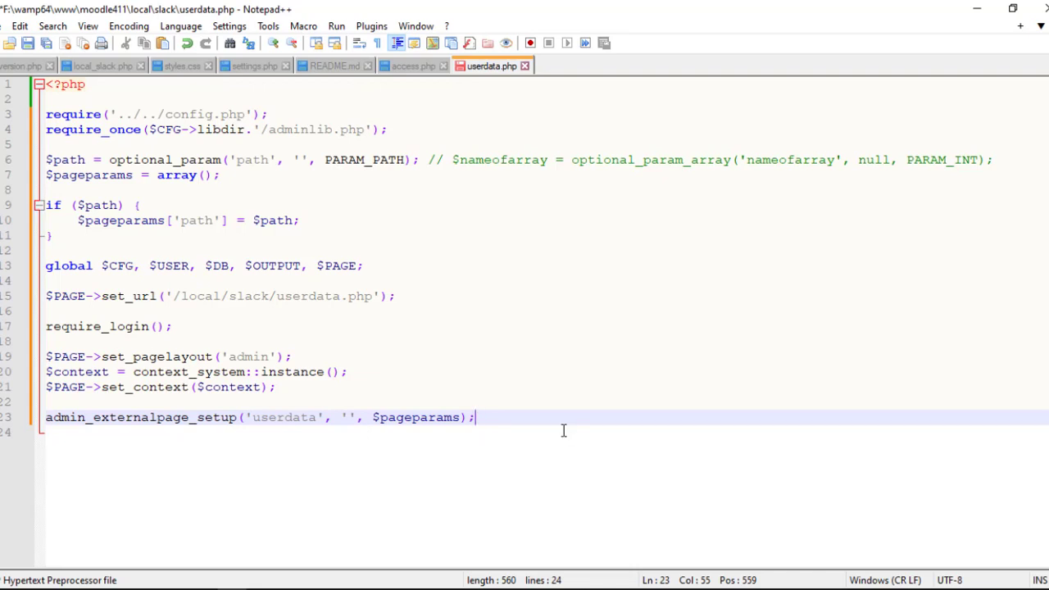
Add $header = $SITE->fullname, set_title with local_slack's pluginname, set_heading($header), and echo $OUTPUT->header()
key("Return")
key("Return")
type("$header = $SITE->fullname;")
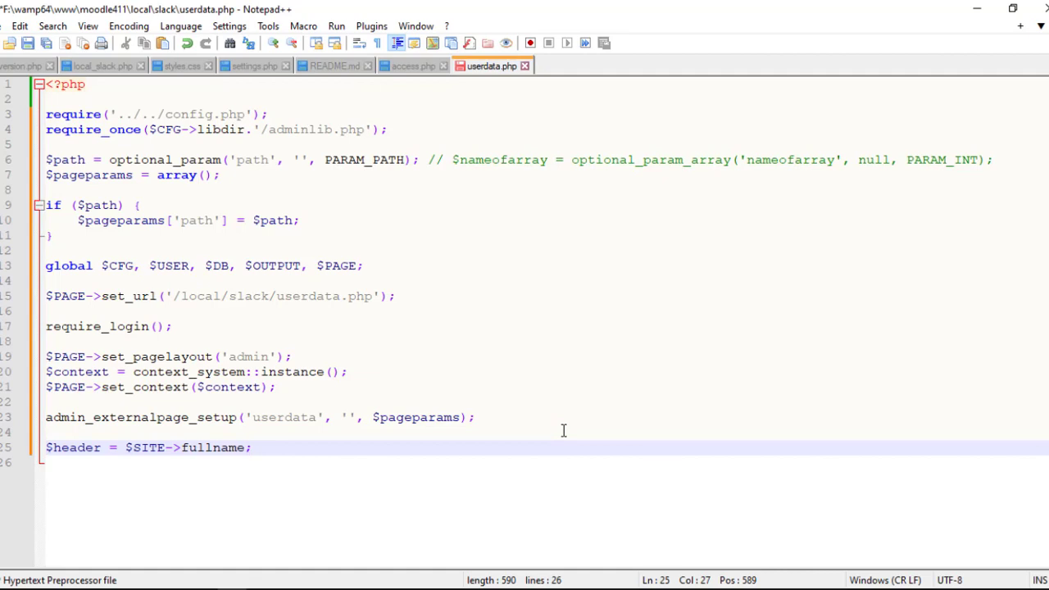
key("Return")
type("$PAGE->set_title(get_string('pluginname', 'local_slack'));")
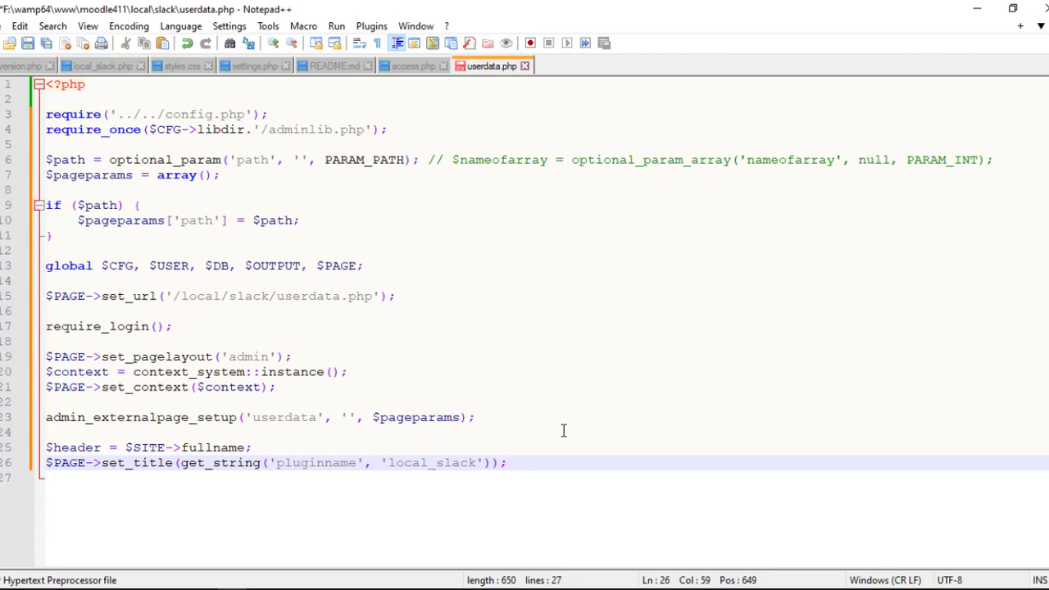
key("Return")
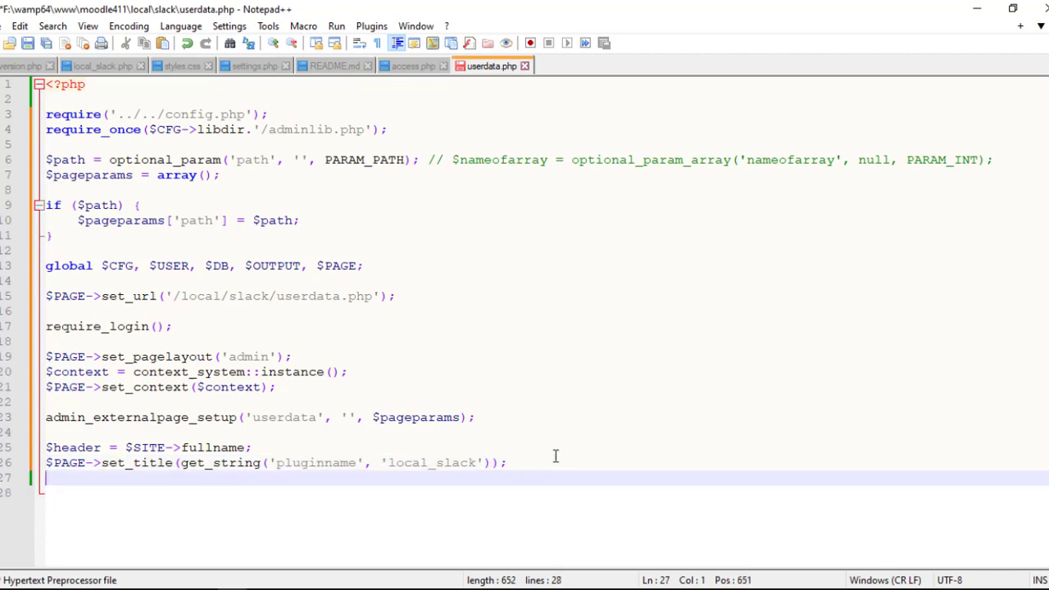
type("$PAGE->set_heading($header);")
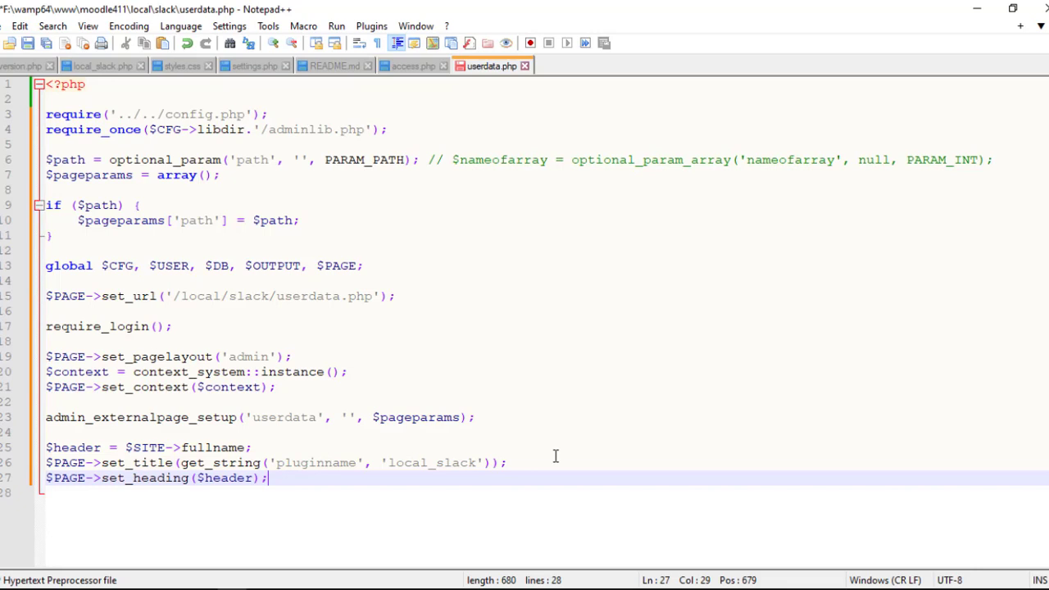
key("Return")
key("Return")
type("echo $OUTPUT->header();")
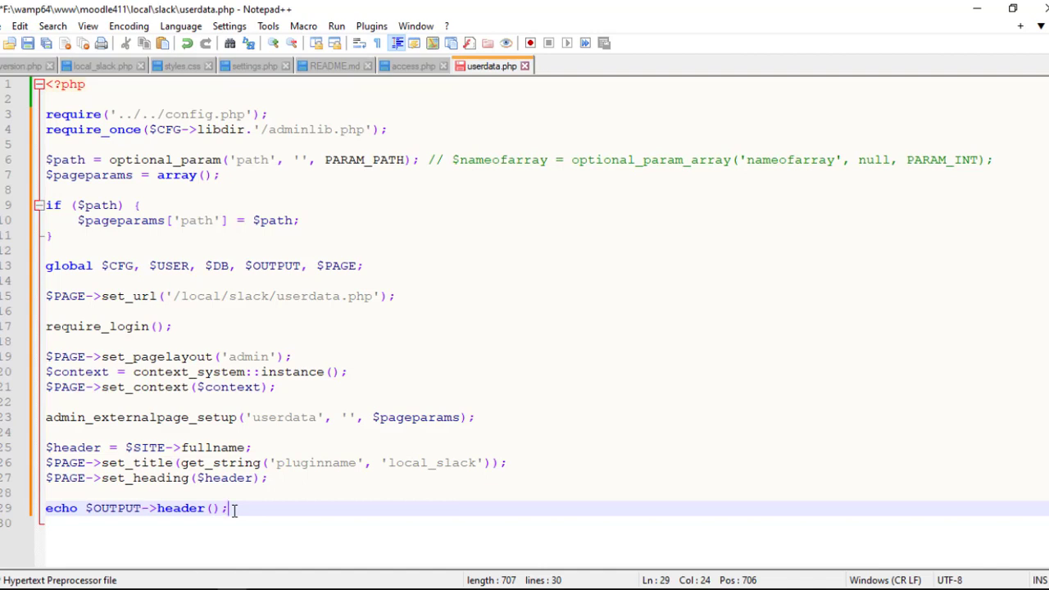
Add the '/* Add your custom code here..*/' comment and echo $OUTPUT->footer(), then save userdata.php
scroll(291, 447, "down", 1)
scroll(291, 448, "down", 1)
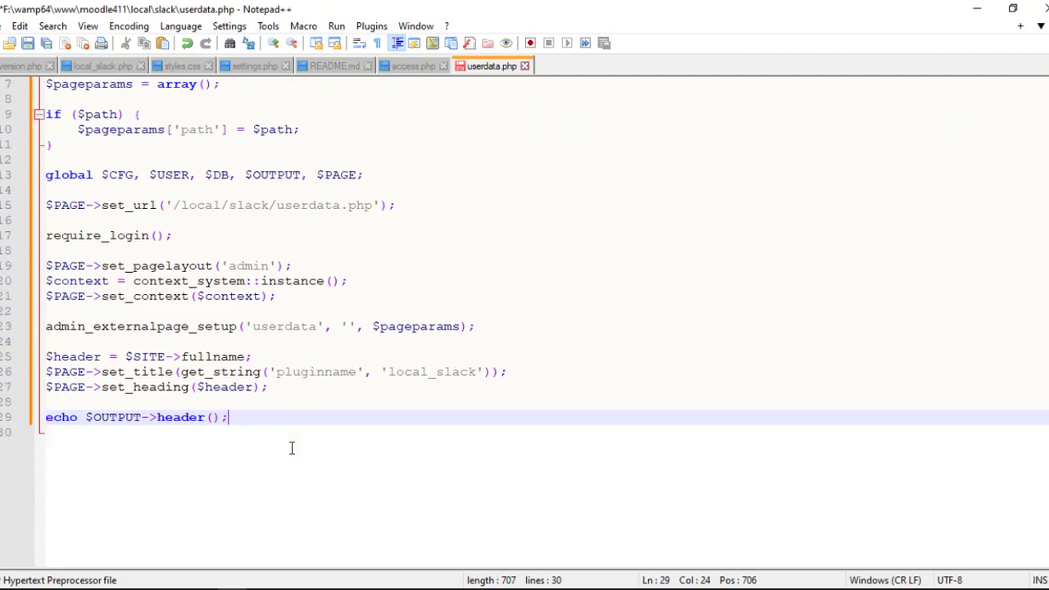
key("Return")
key("Return")
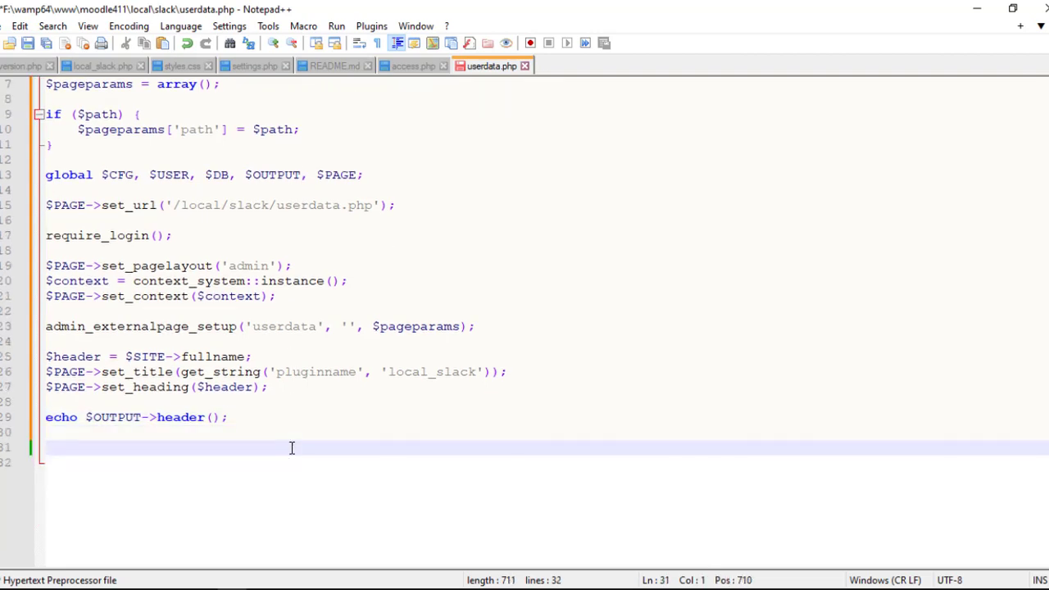
type("/* Add your custom code here..*/")
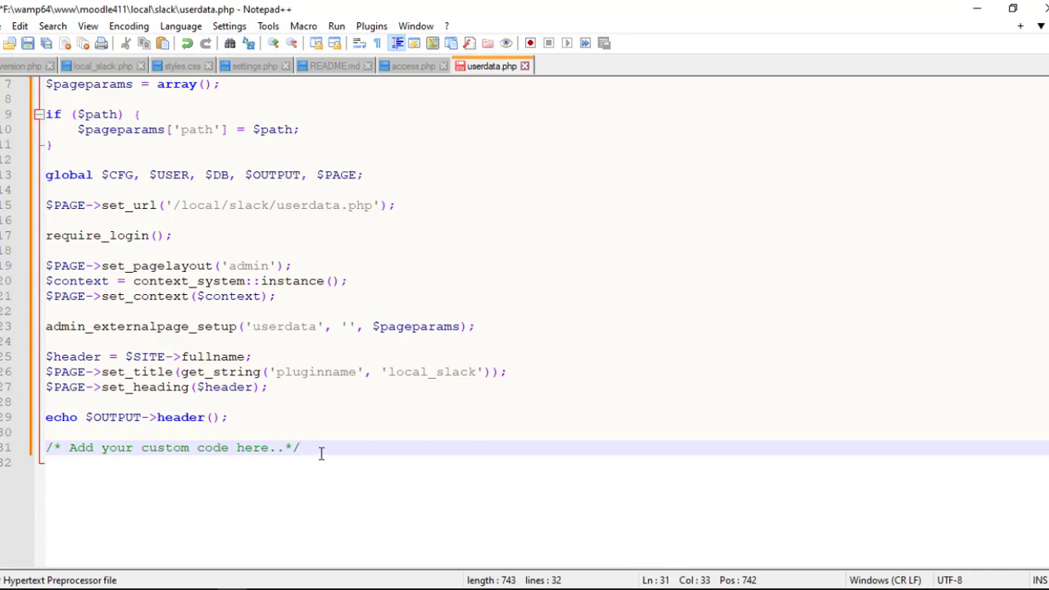
key("Return")
key("Return")
type("echo $OUTPUT->footer();")
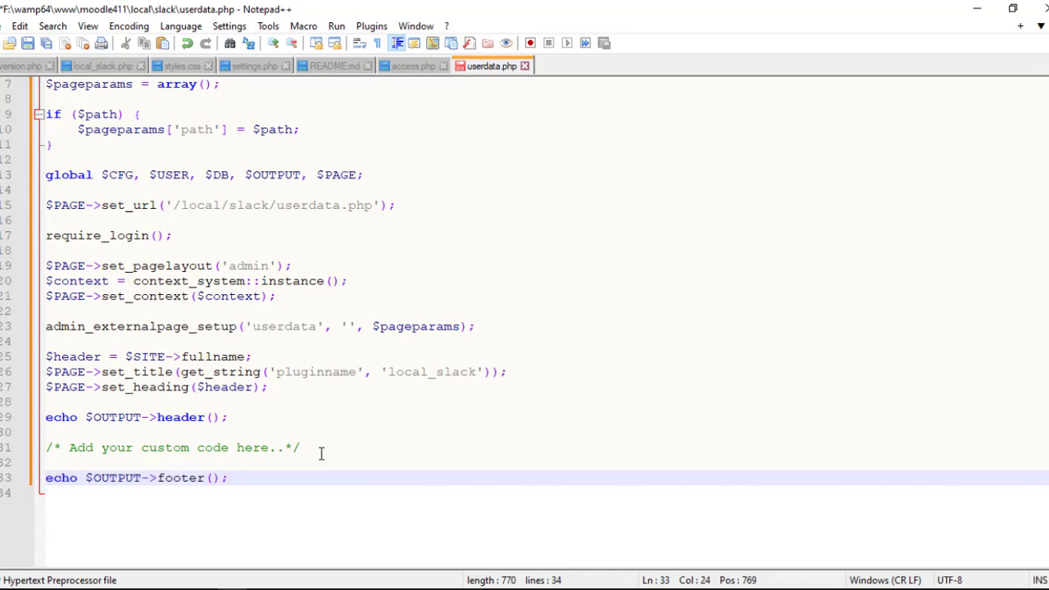
left_click(29, 47)
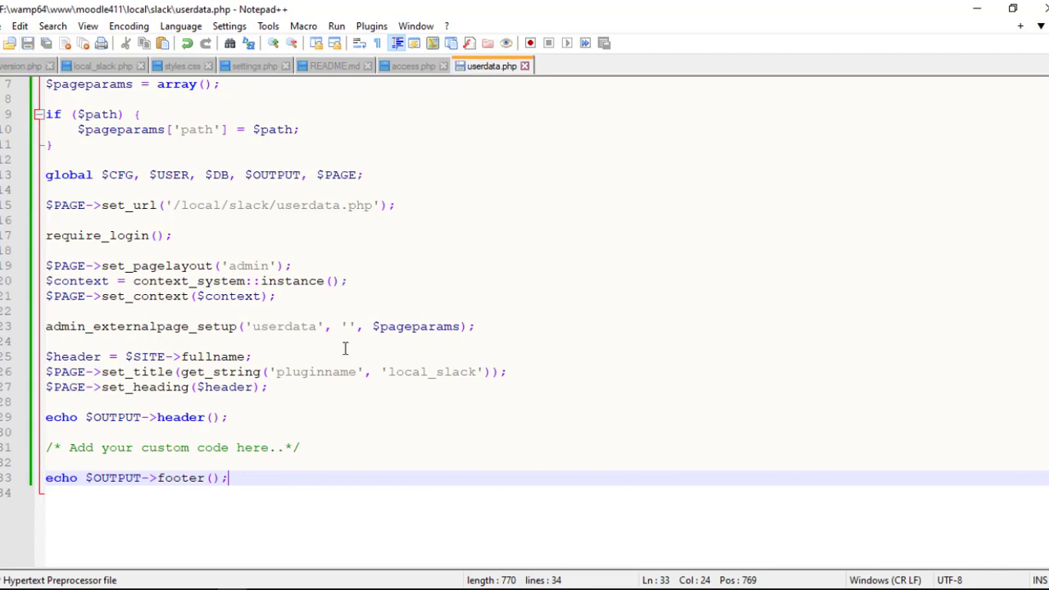
key("alt+Tab")
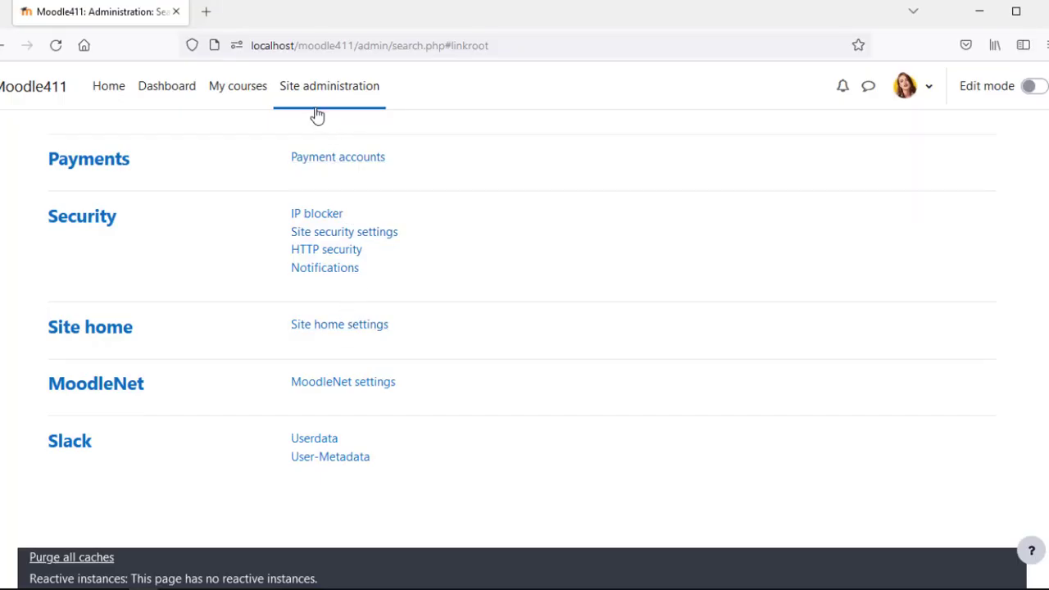